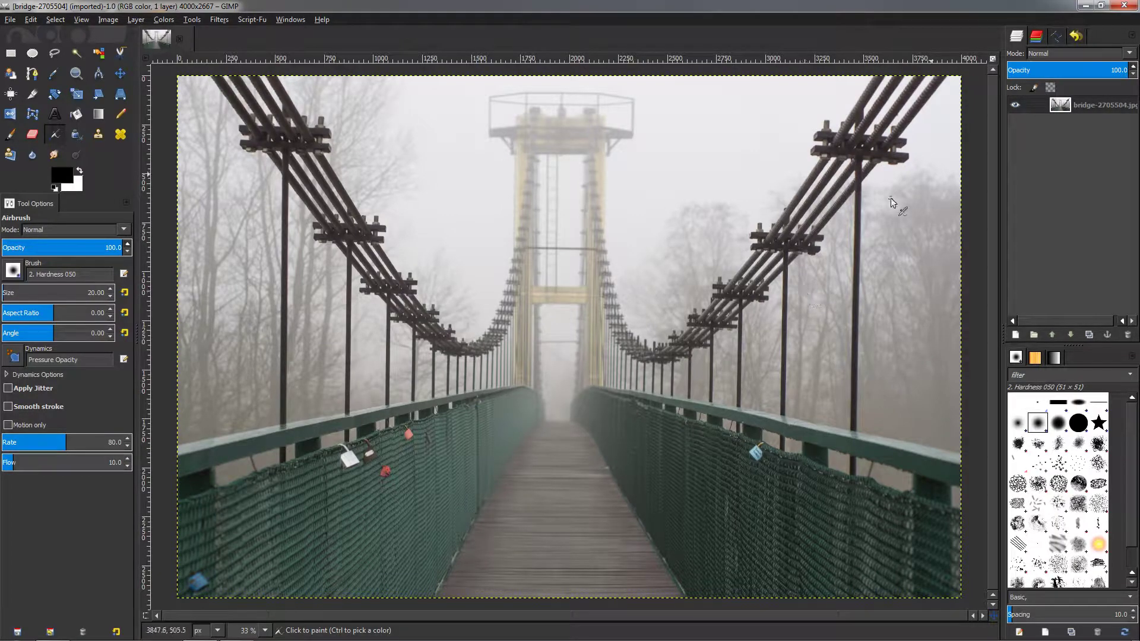
Make three copies of the bridge layer and hide the top two copies.
click(1068, 112)
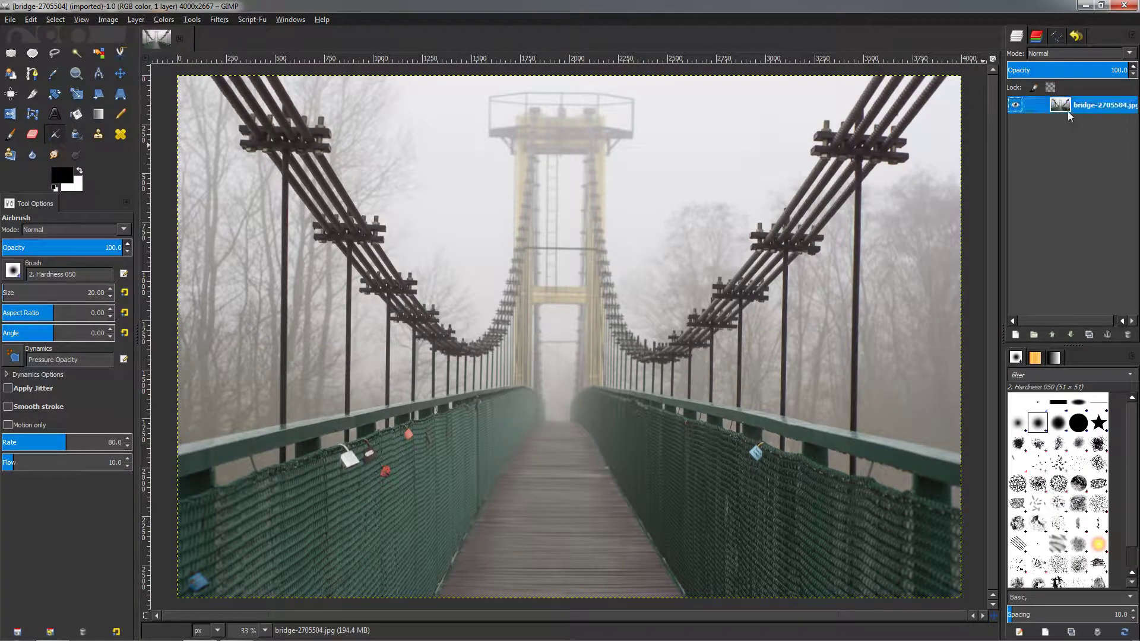
click(1089, 335)
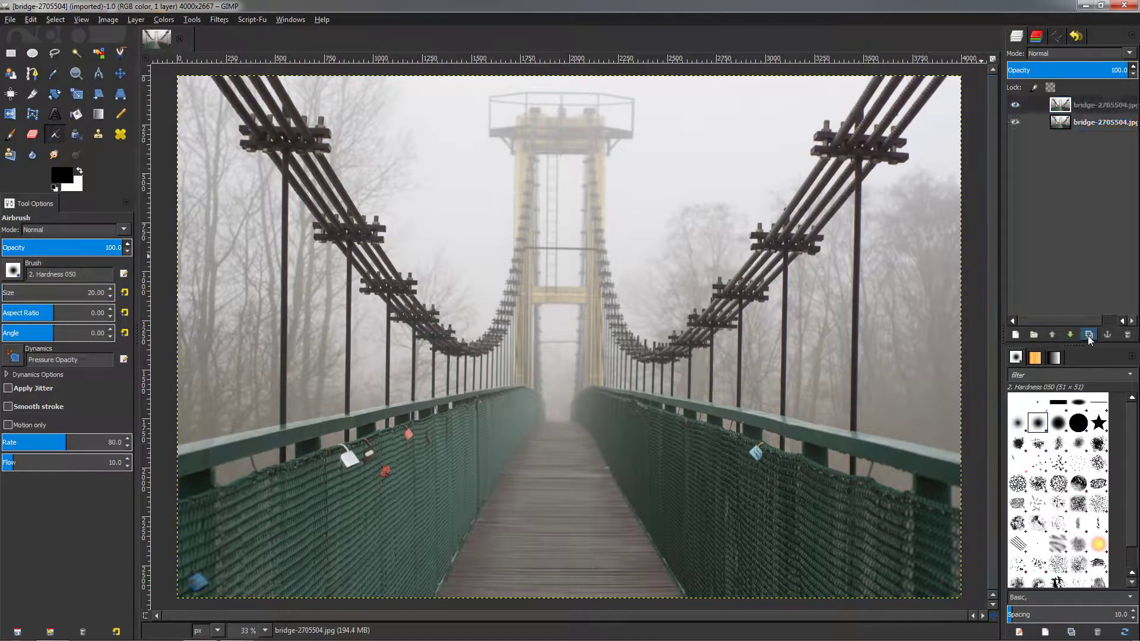
click(1089, 335)
click(1088, 335)
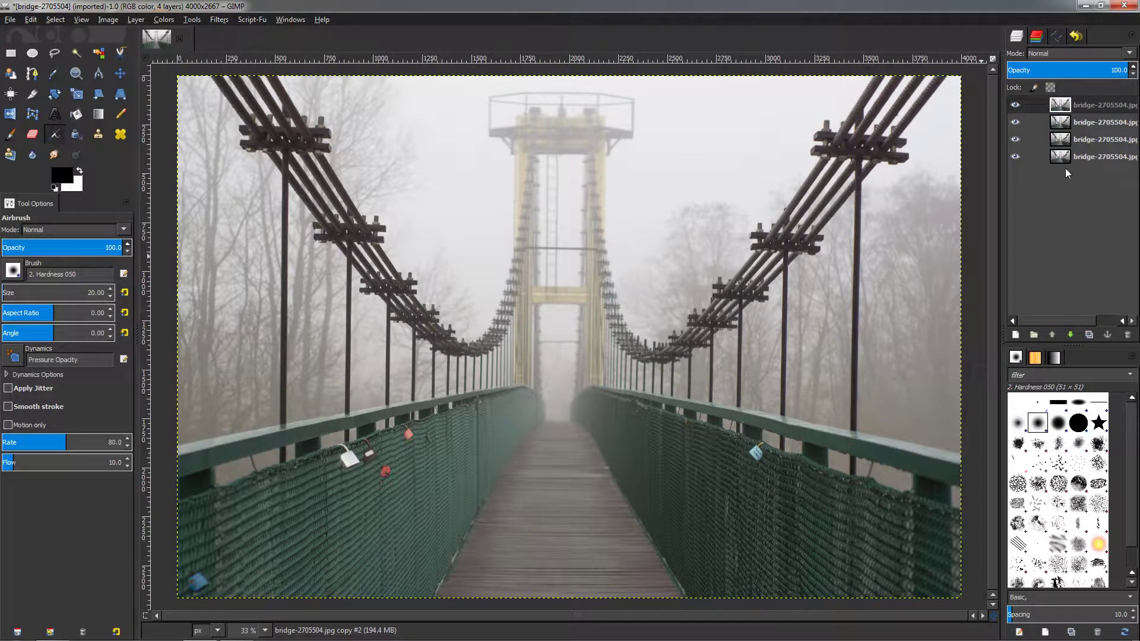
click(1022, 106)
click(1015, 139)
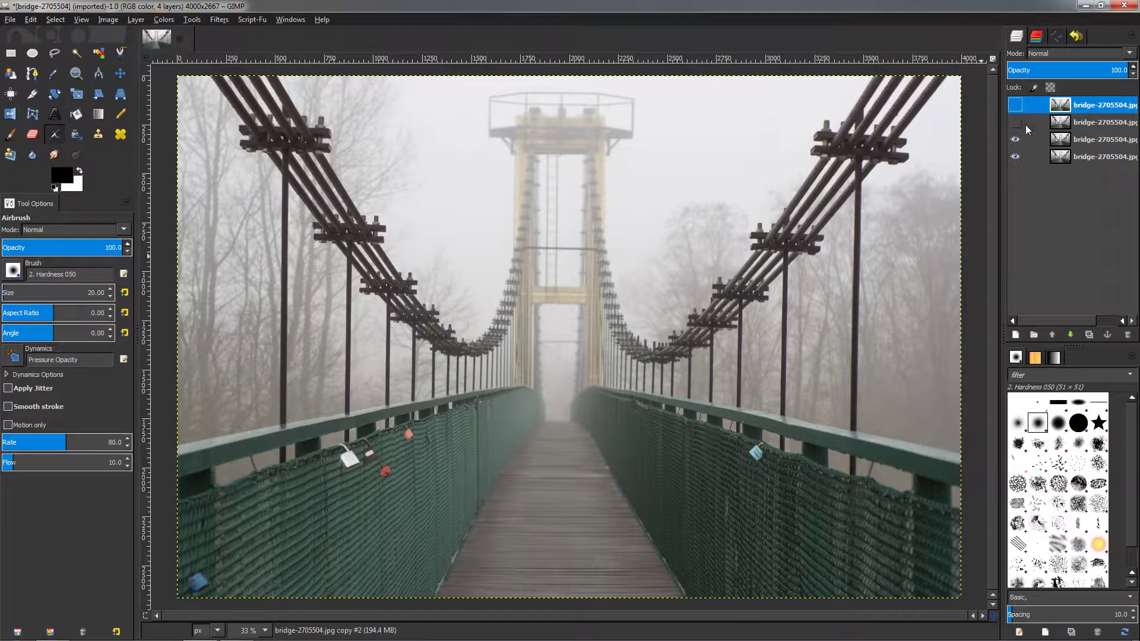
Rename the bottom layer 'origanal' and the copy above it 'auto'.
click(1075, 158)
double_click(1080, 159)
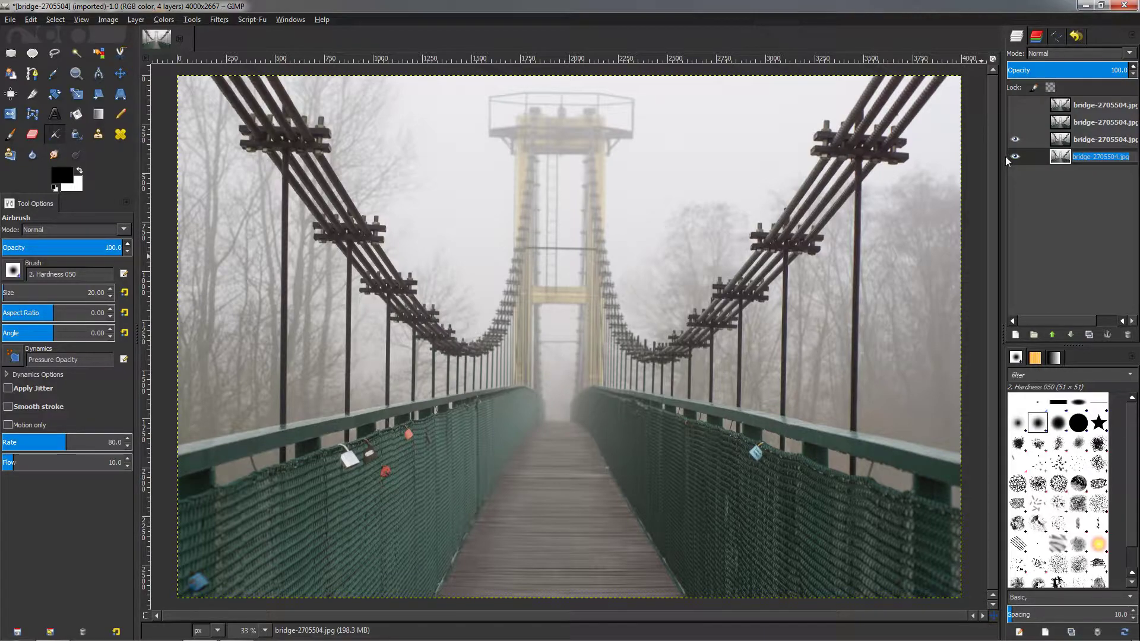
text(origanal)
key(Return)
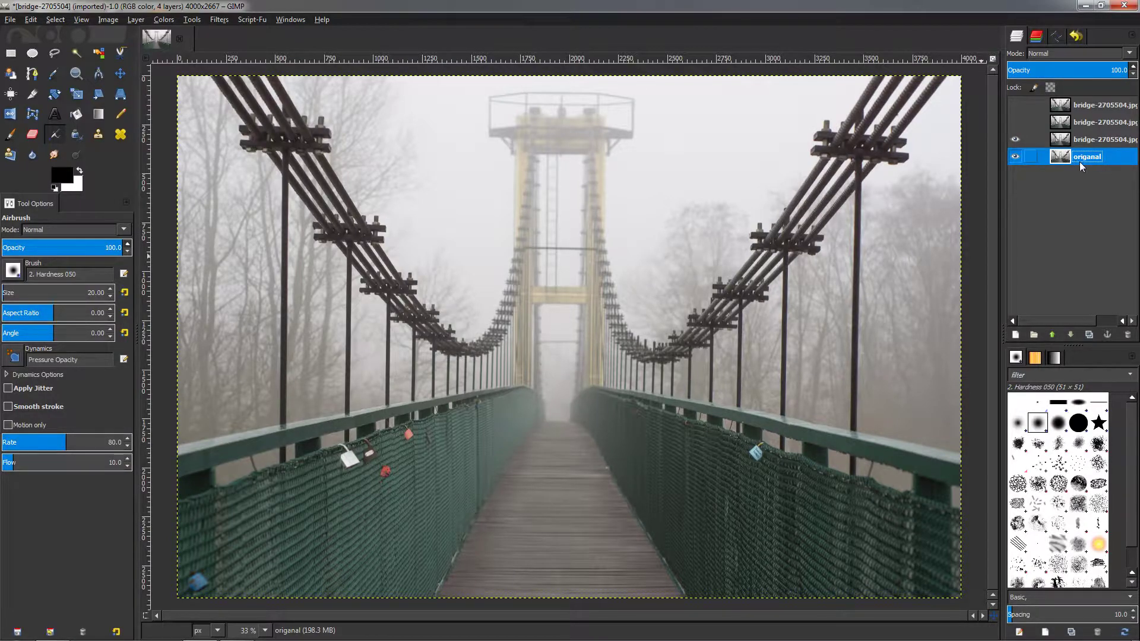
click(1086, 143)
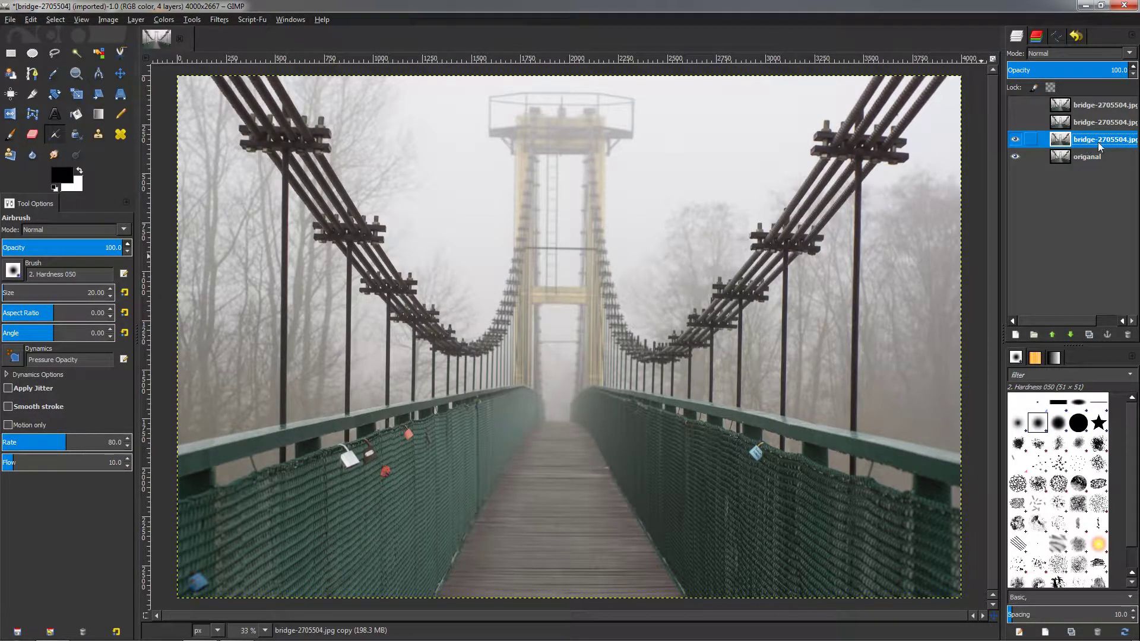
double_click(1099, 142)
triple_click(1103, 141)
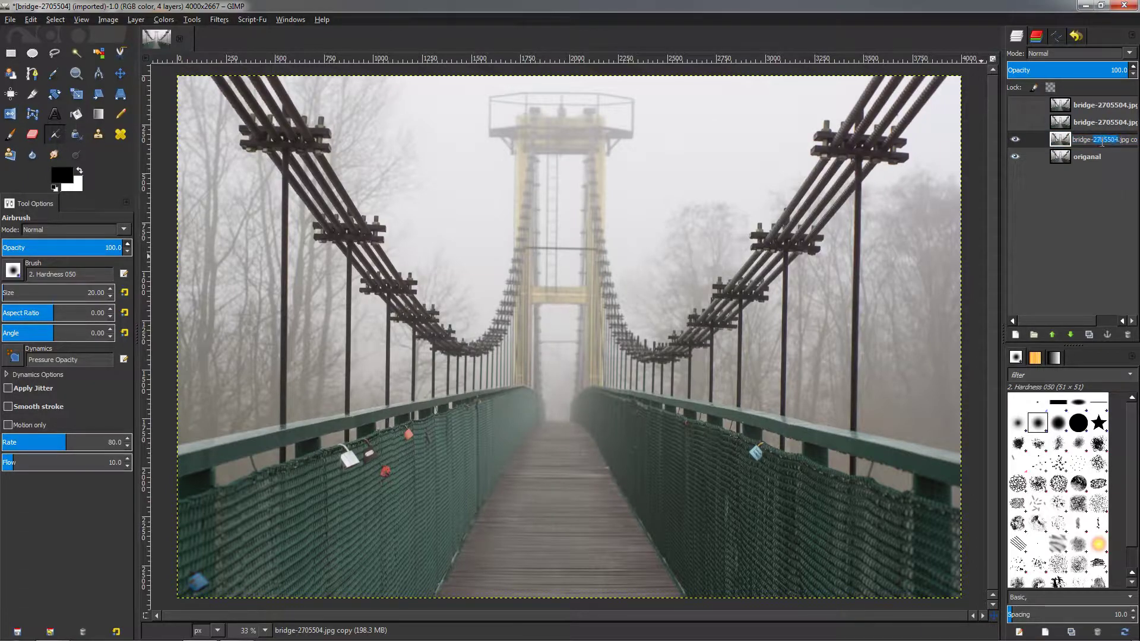
text(auto)
key(Return)
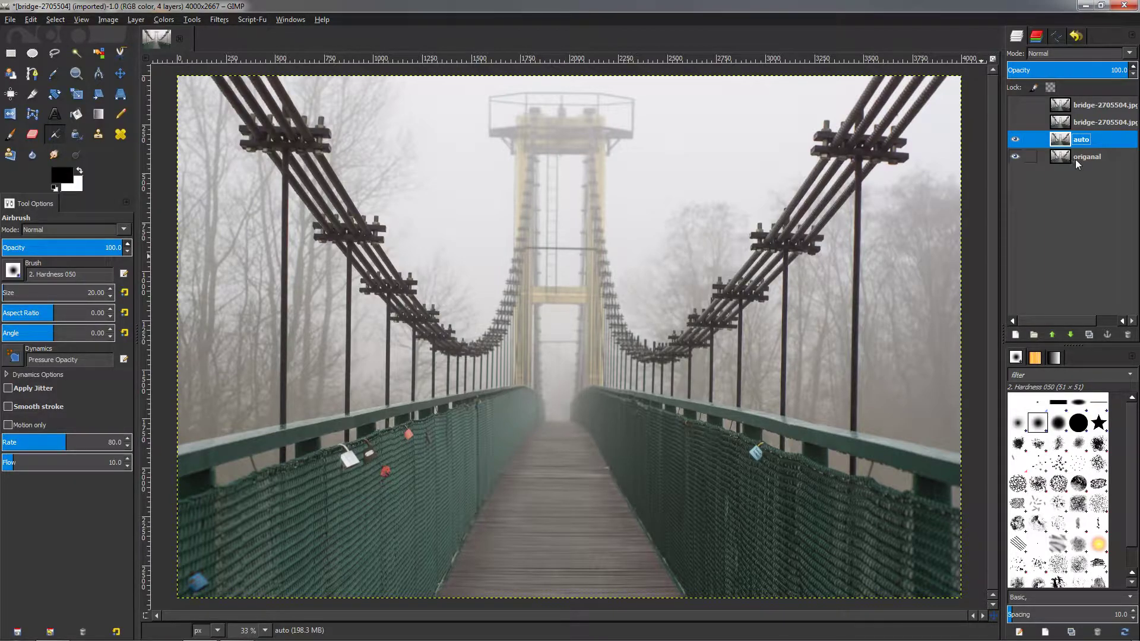
Apply Colors > Auto > White Balance to the 'auto' layer and compare it against the original.
click(164, 21)
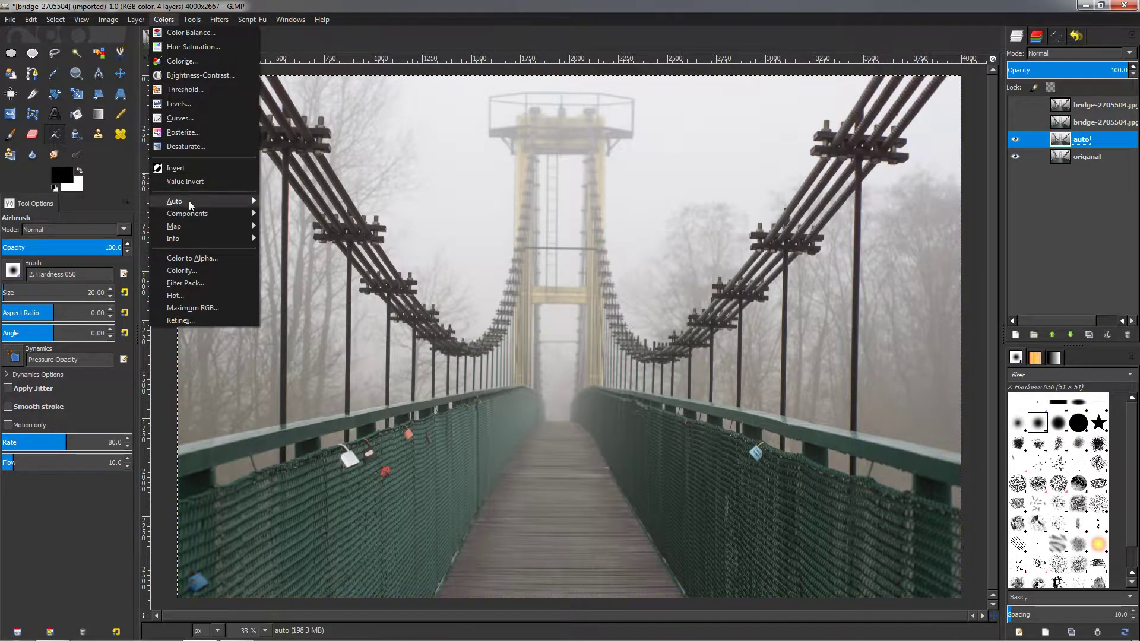
mouse_move(191, 201)
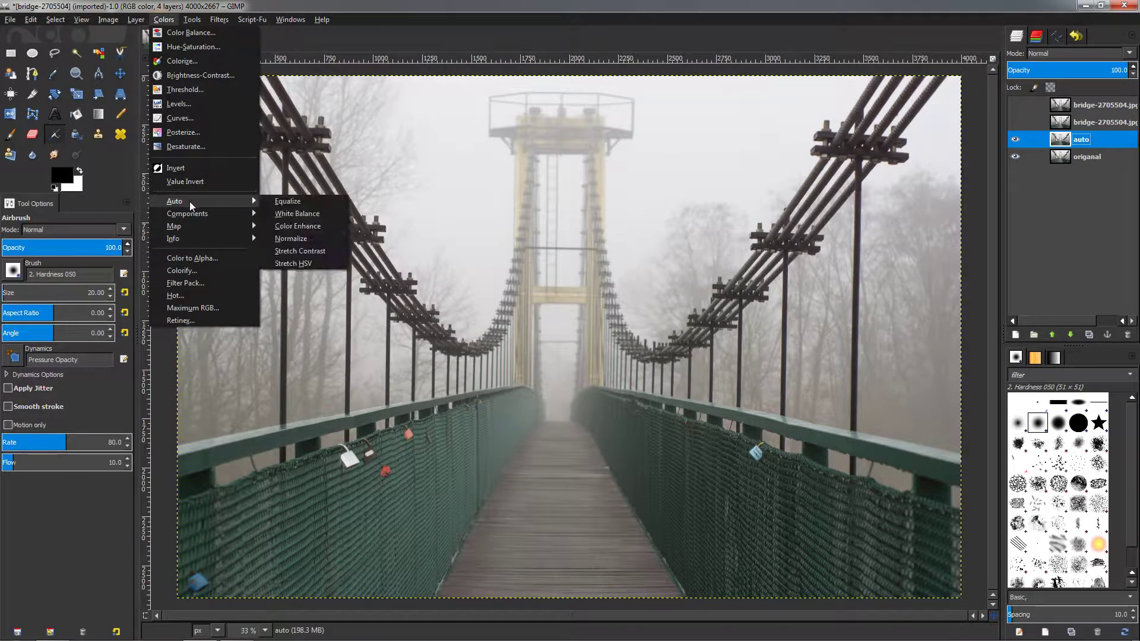
click(293, 215)
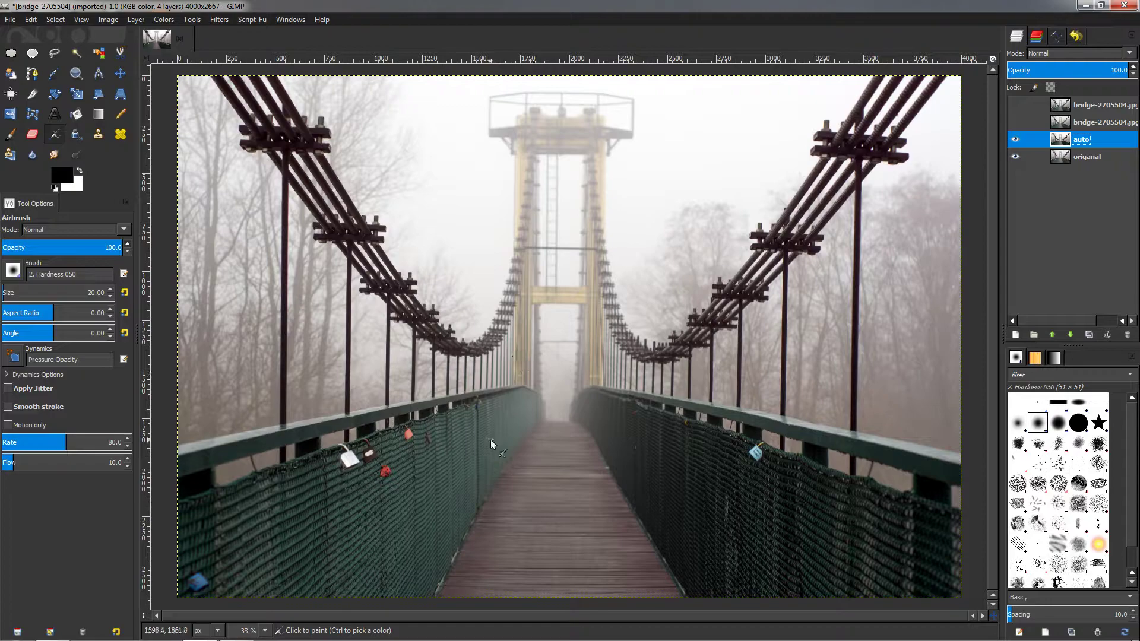
click(1015, 139)
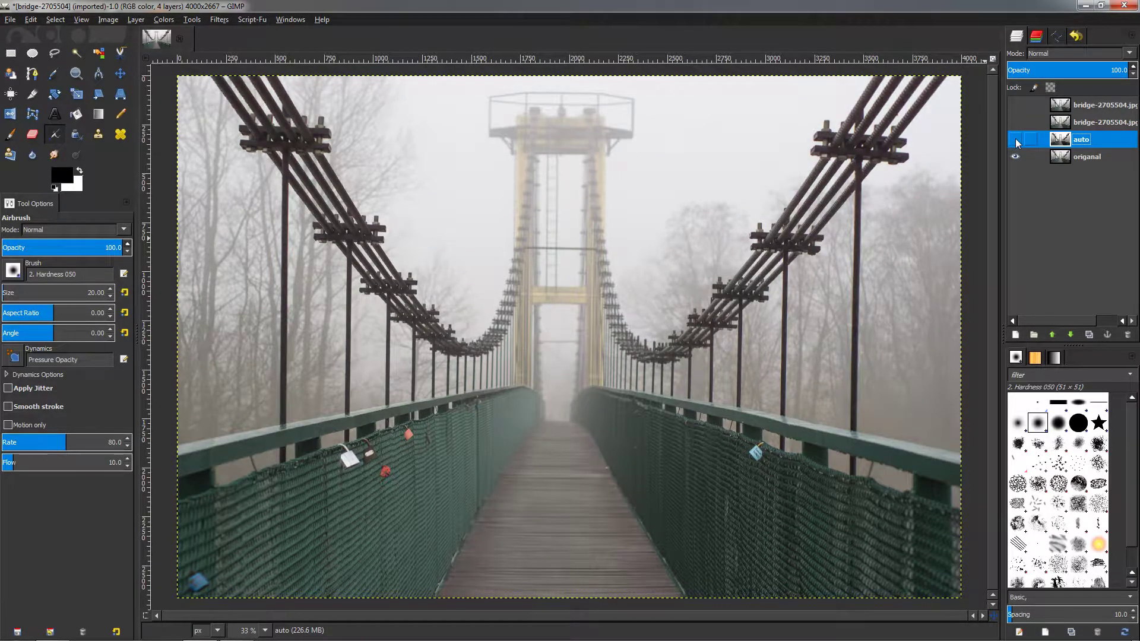
click(1016, 140)
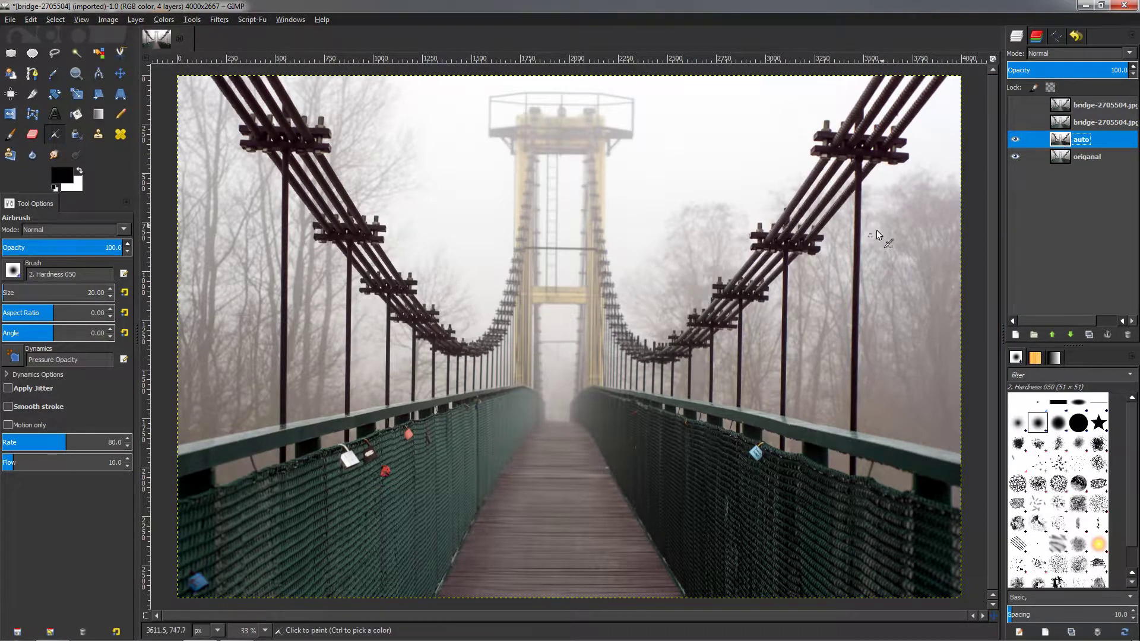
Select the second bridge layer copy without applying another colour adjustment.
click(163, 20)
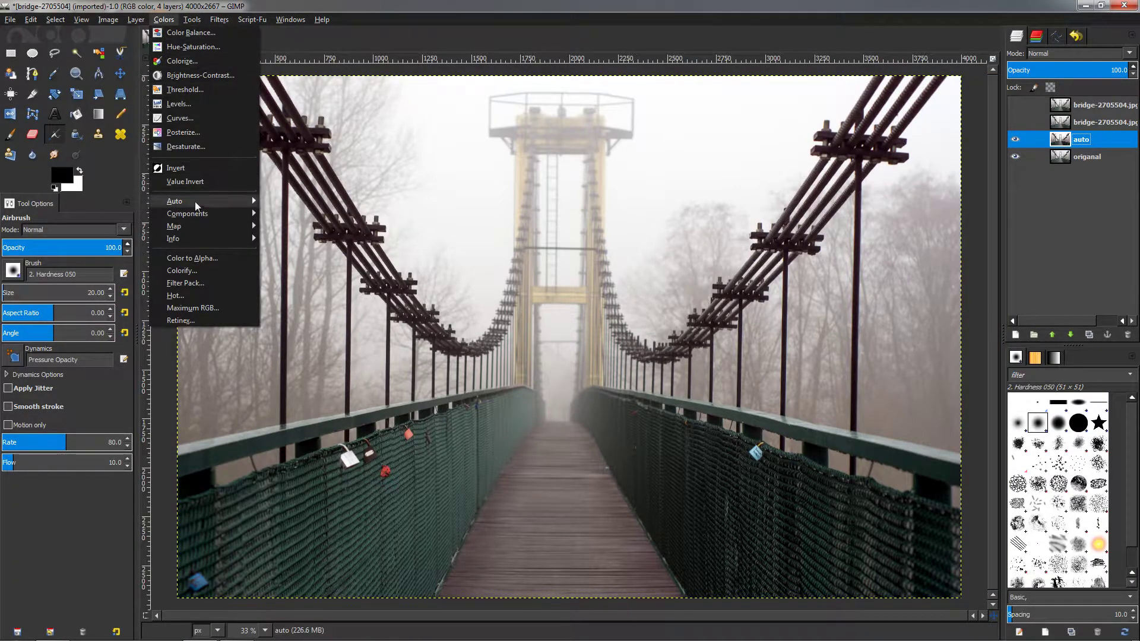
mouse_move(232, 208)
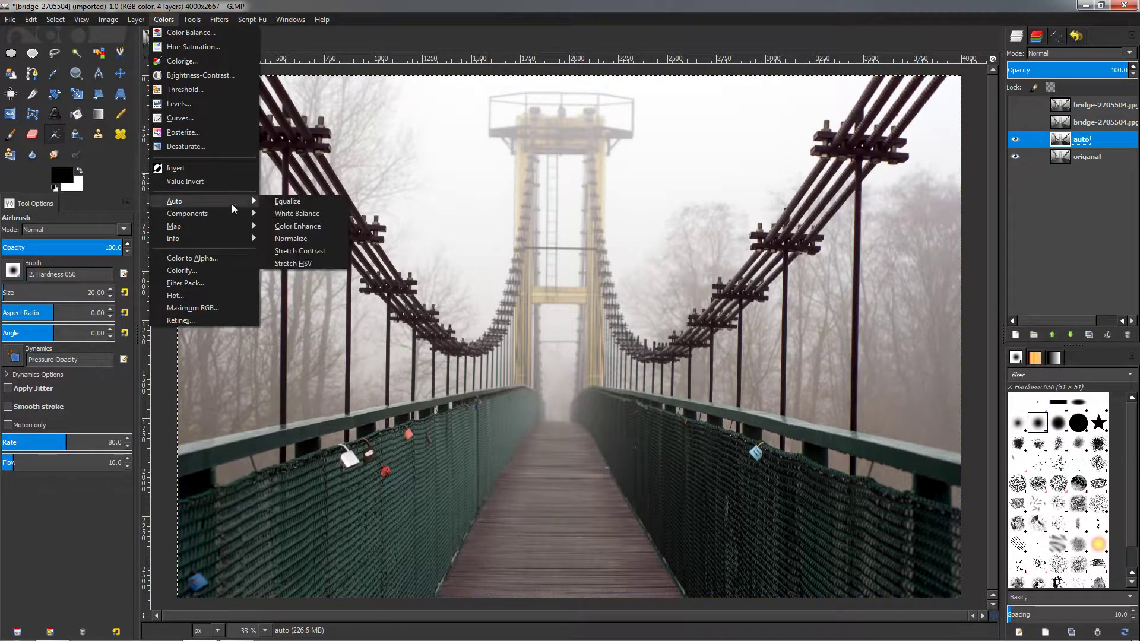
click(1065, 141)
click(1060, 122)
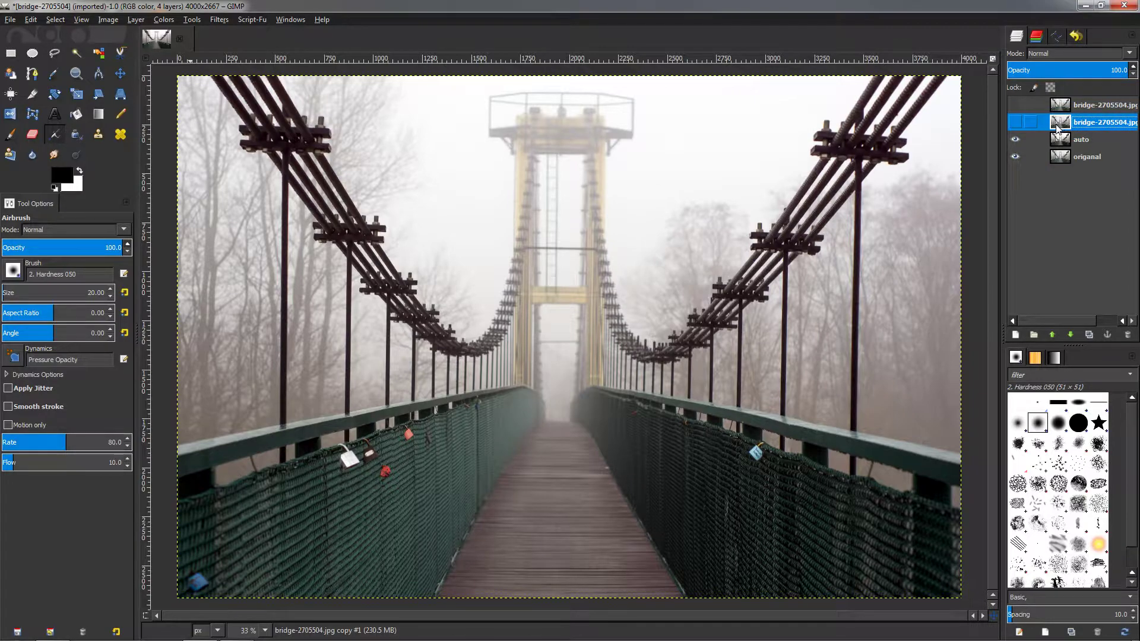
Make the second bridge copy visible and rename it 'levels'.
click(1014, 123)
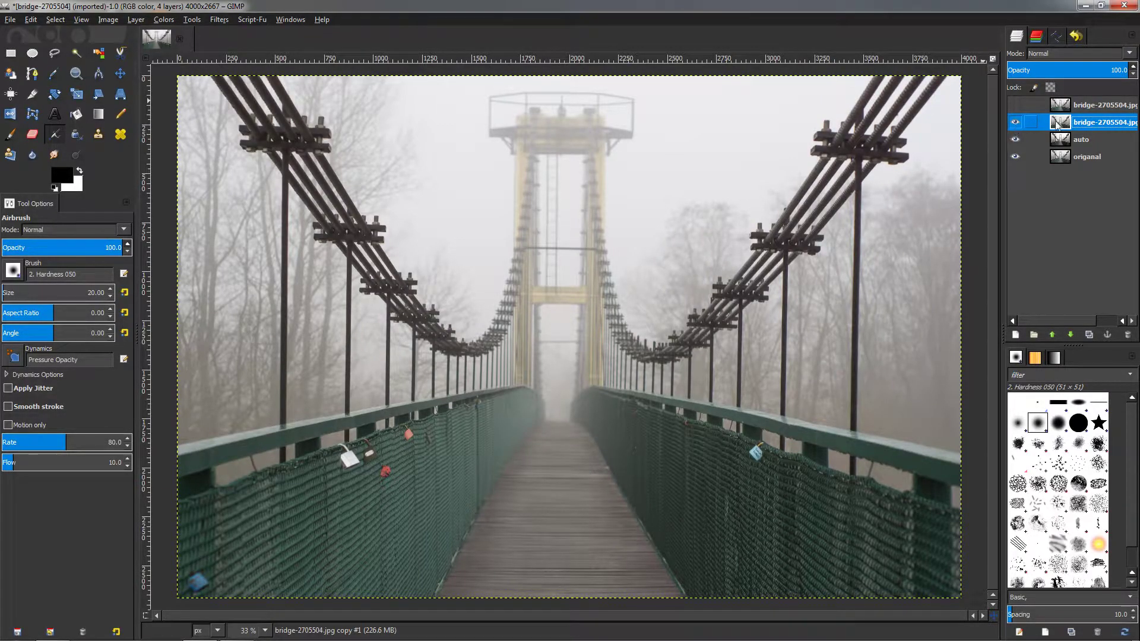
double_click(1090, 122)
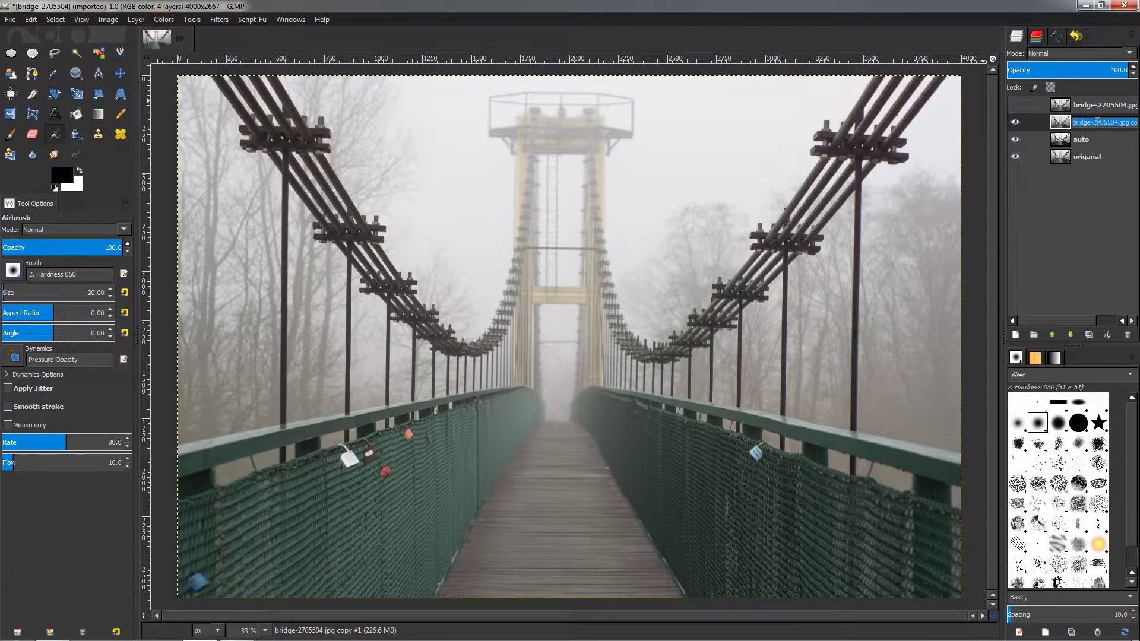
text(levels)
key(Return)
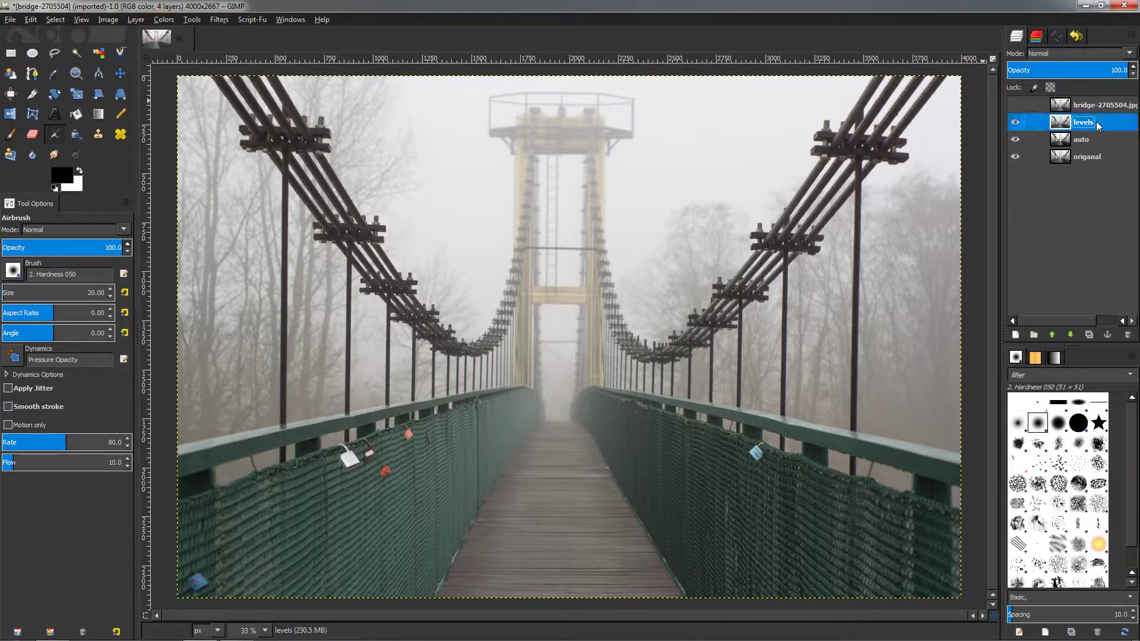
click(168, 20)
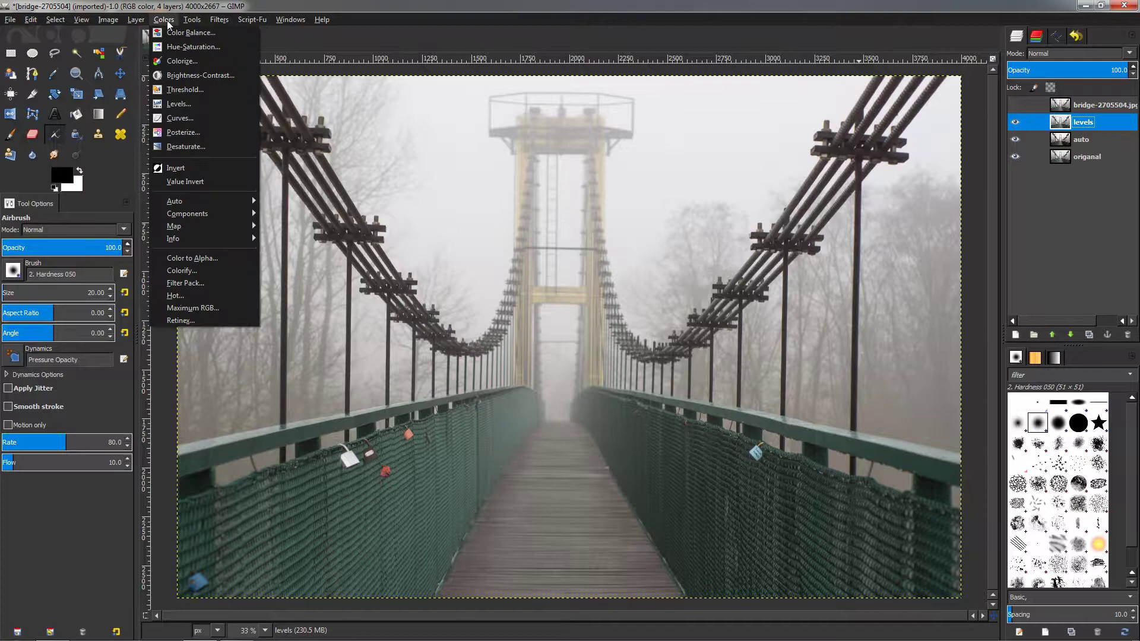
Apply Levels to the 'levels' layer with black input 31 and white input 239, checking the preview.
click(180, 105)
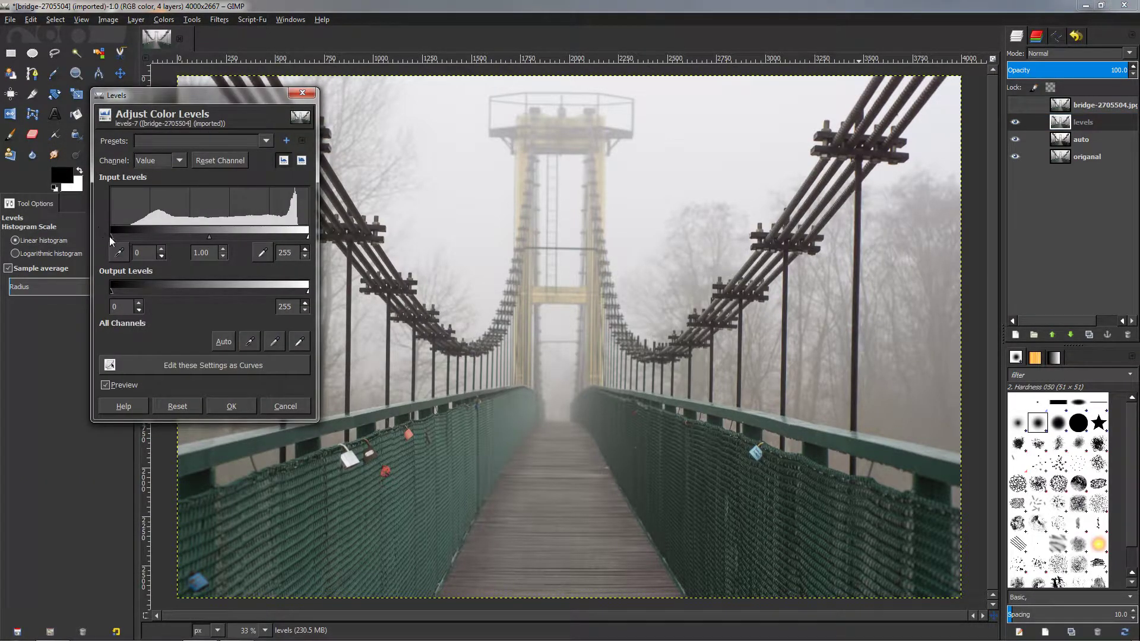
drag(111, 236, 130, 238)
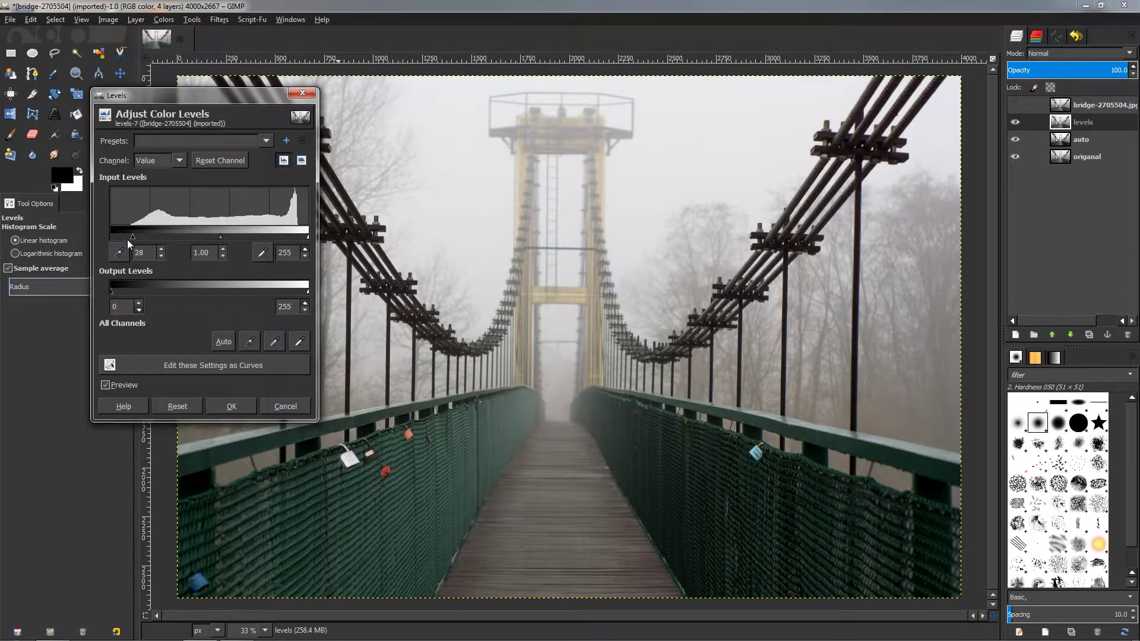
drag(130, 237, 133, 237)
drag(133, 237, 135, 238)
drag(308, 237, 297, 237)
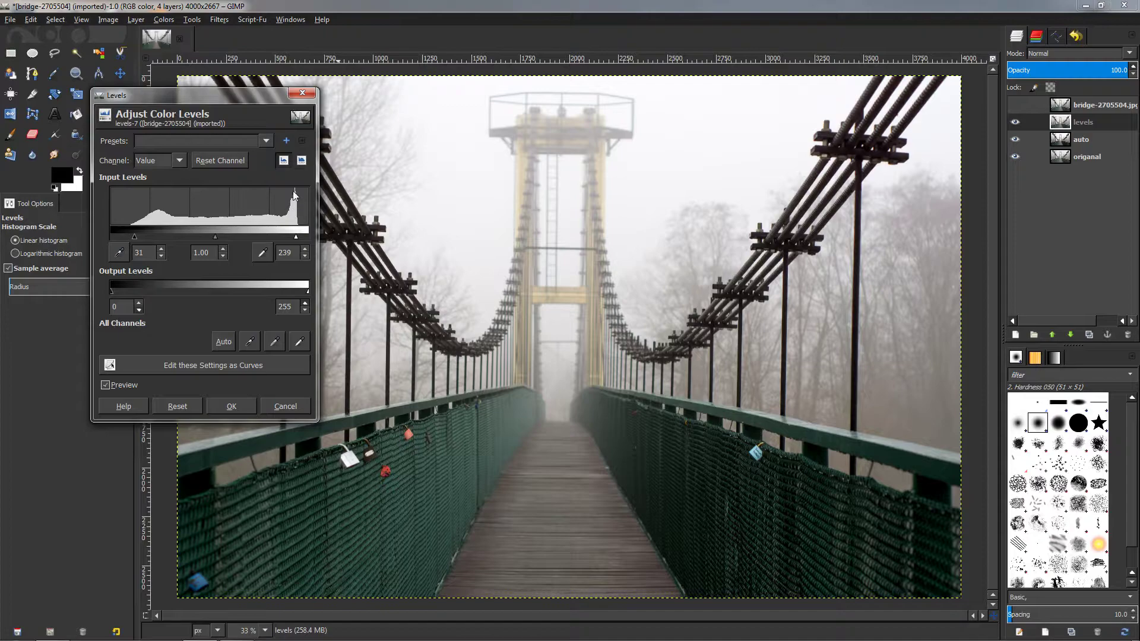
click(107, 386)
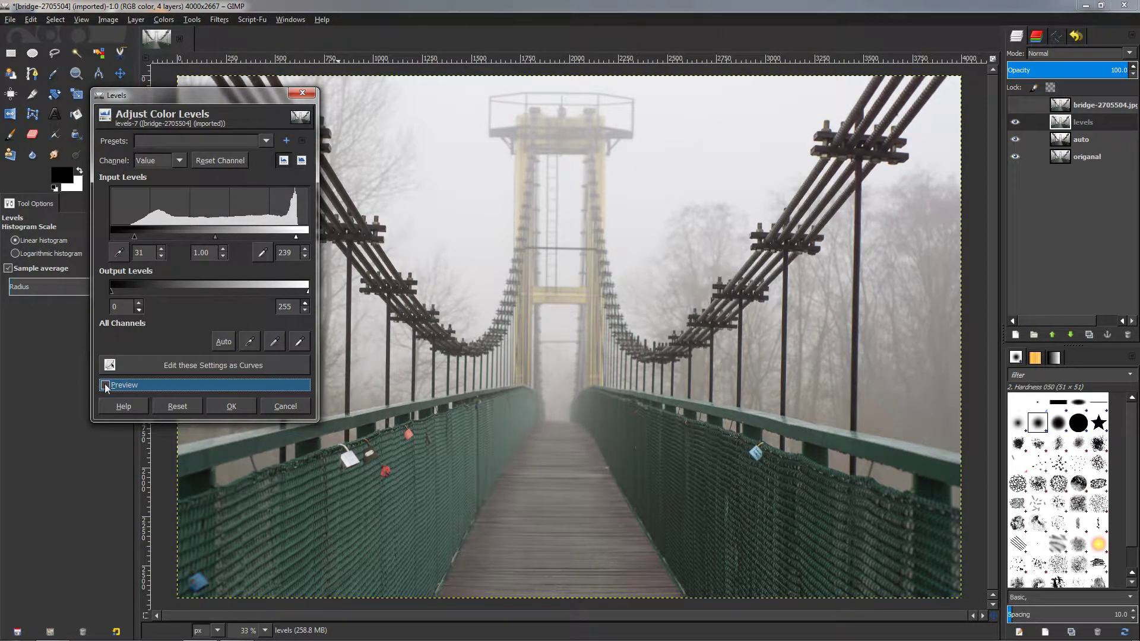
click(105, 385)
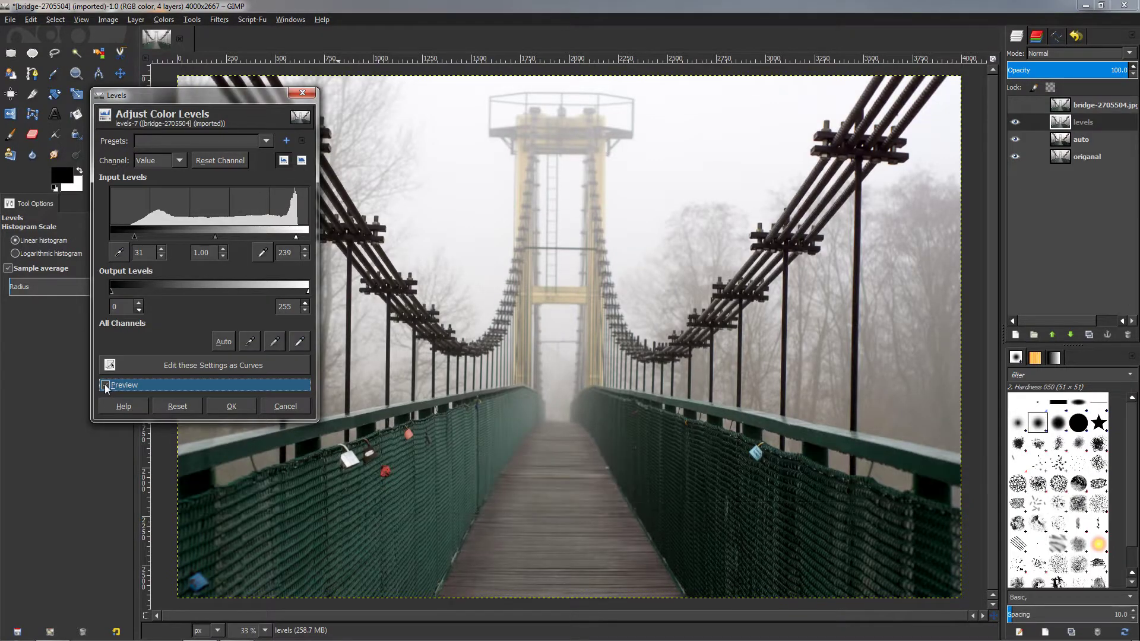
click(105, 385)
click(105, 385)
click(241, 408)
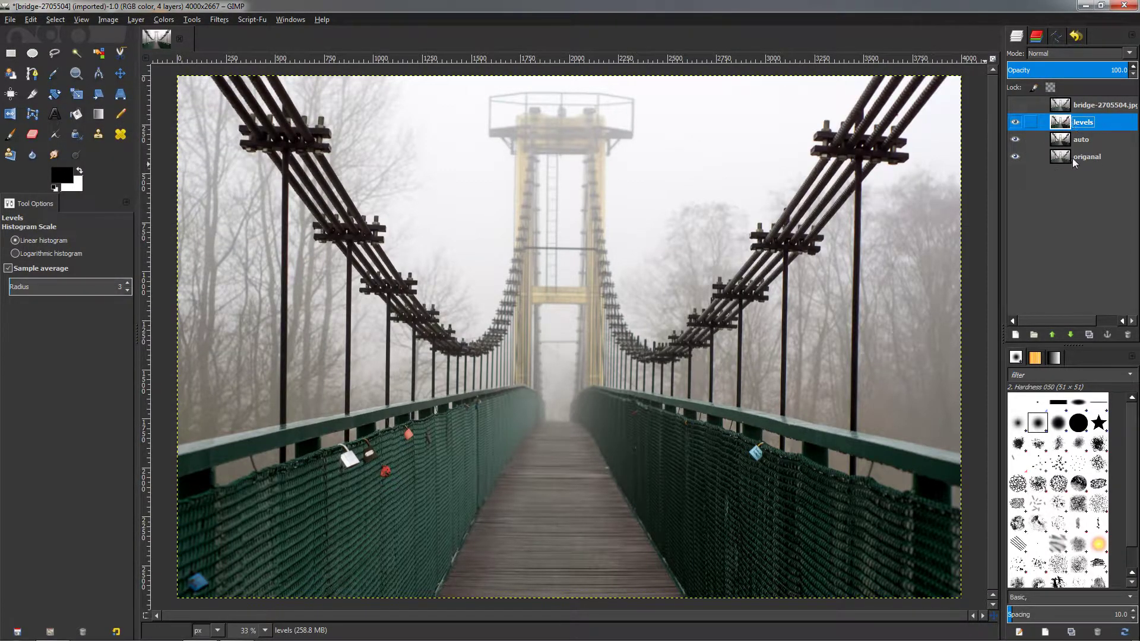
click(1015, 123)
click(1016, 124)
click(1015, 122)
click(1015, 139)
click(1017, 122)
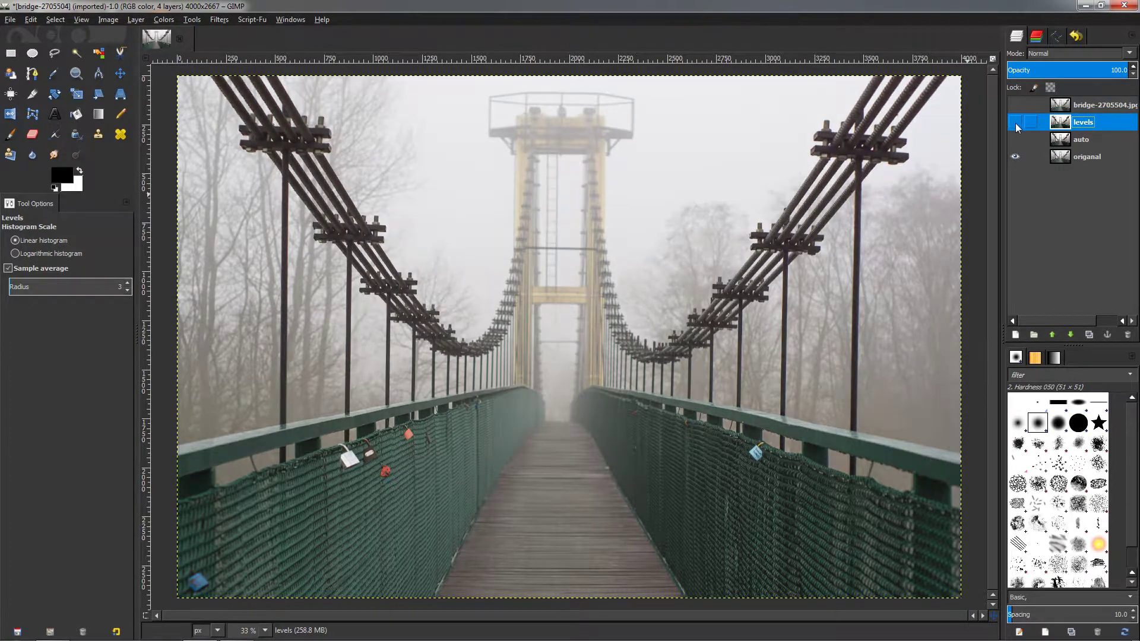
click(1016, 123)
click(1015, 123)
click(1014, 123)
click(1016, 139)
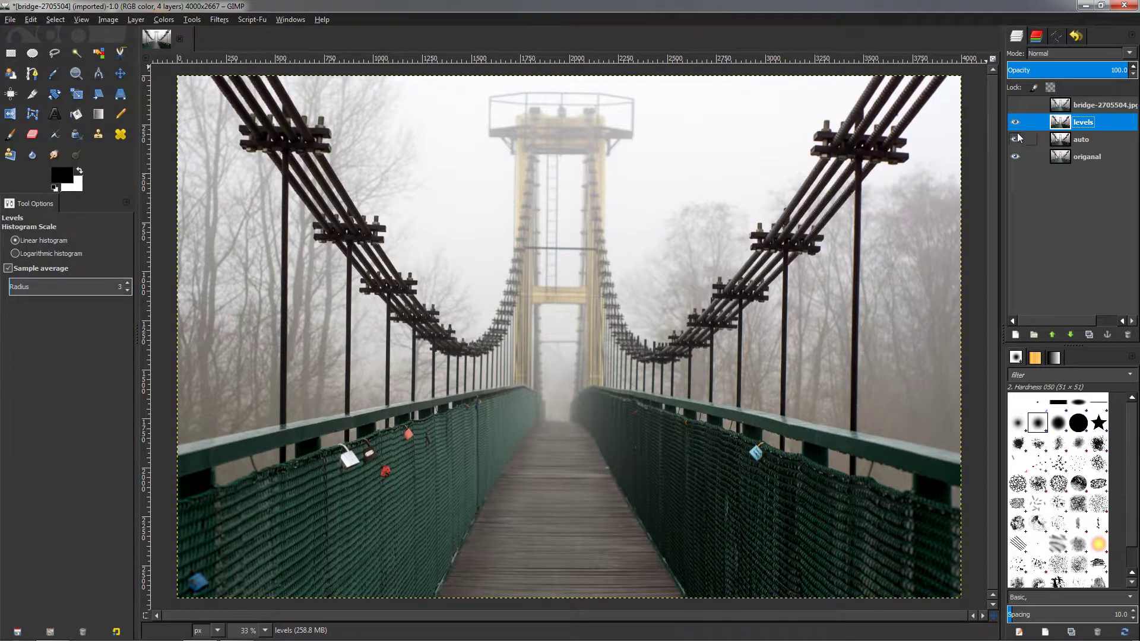
Duplicate the top bridge copy, name the second copy 'curves + soft light', show it and hide the top.
click(1059, 108)
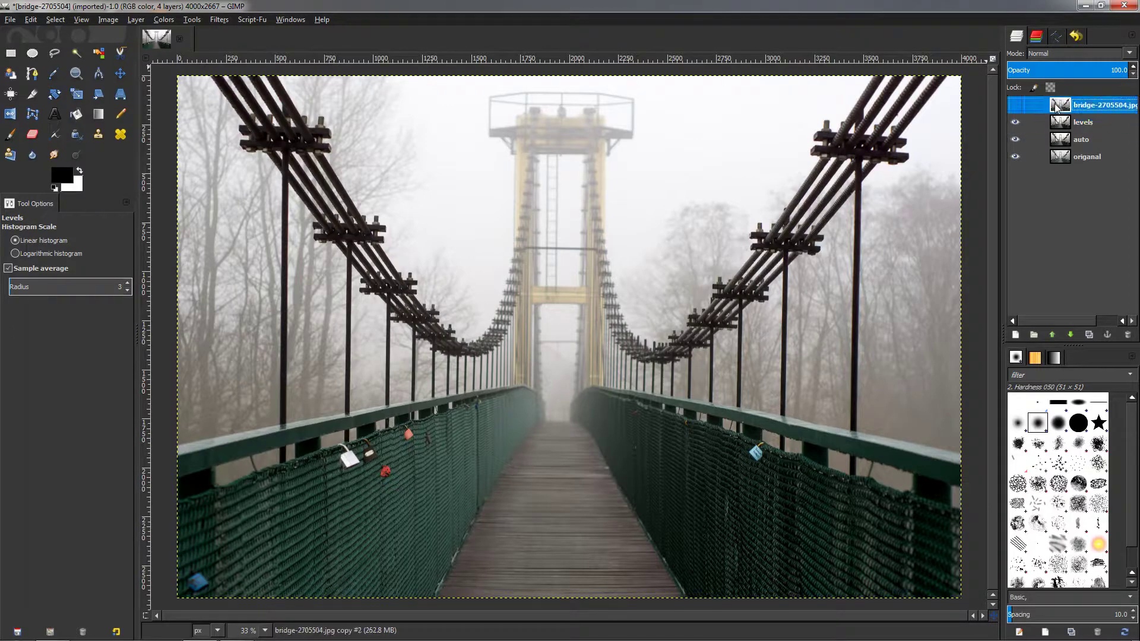
click(1090, 334)
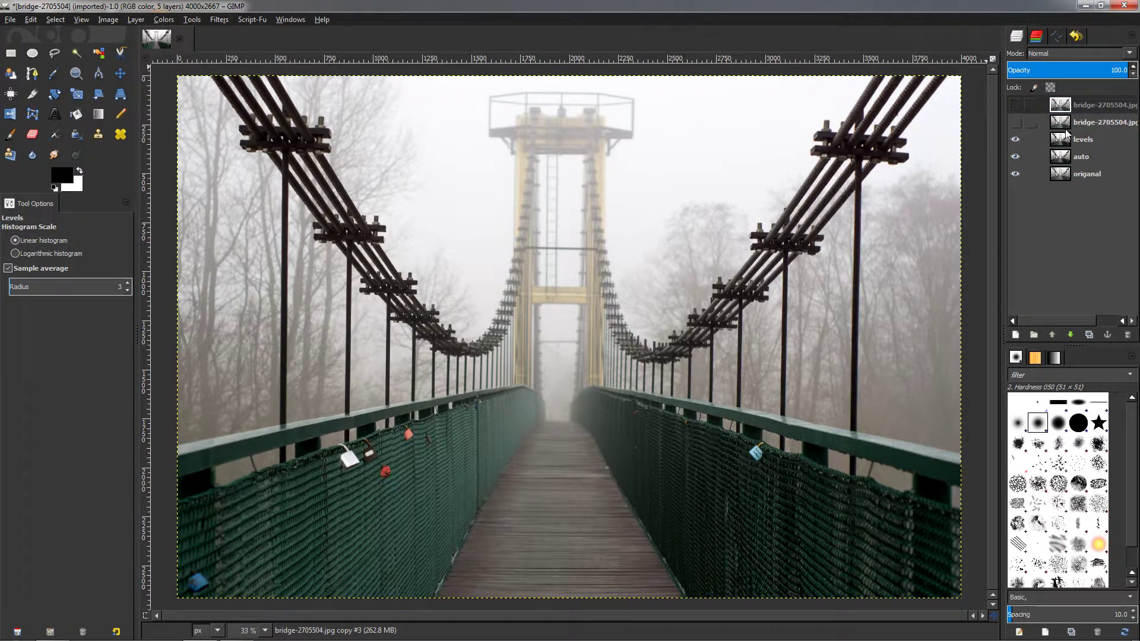
double_click(1084, 122)
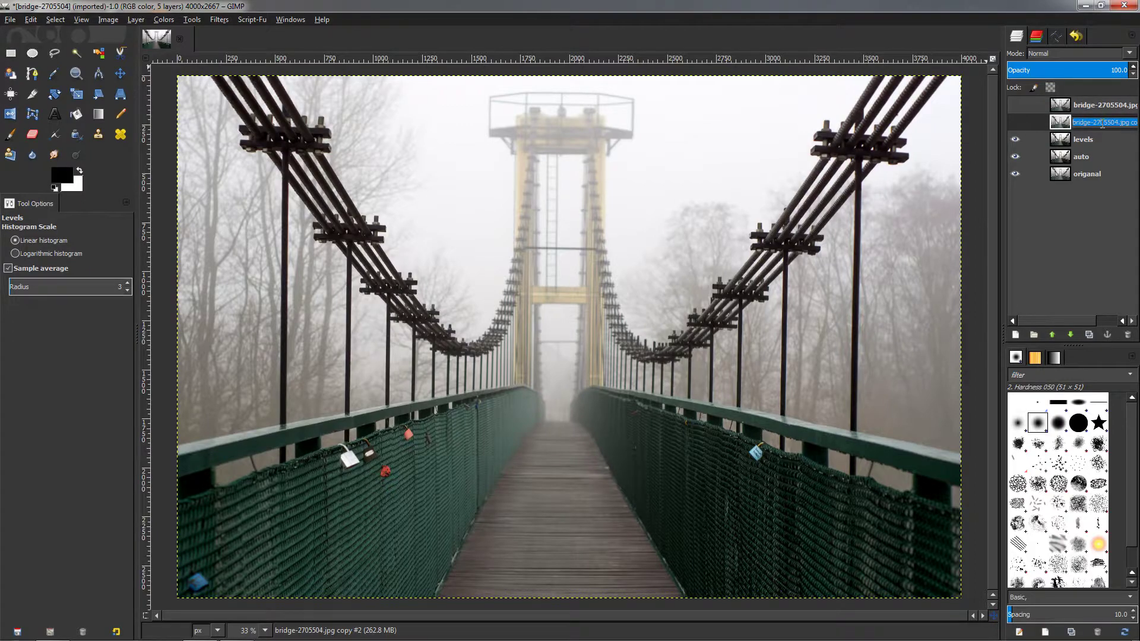
text(curves + soft light)
key(Return)
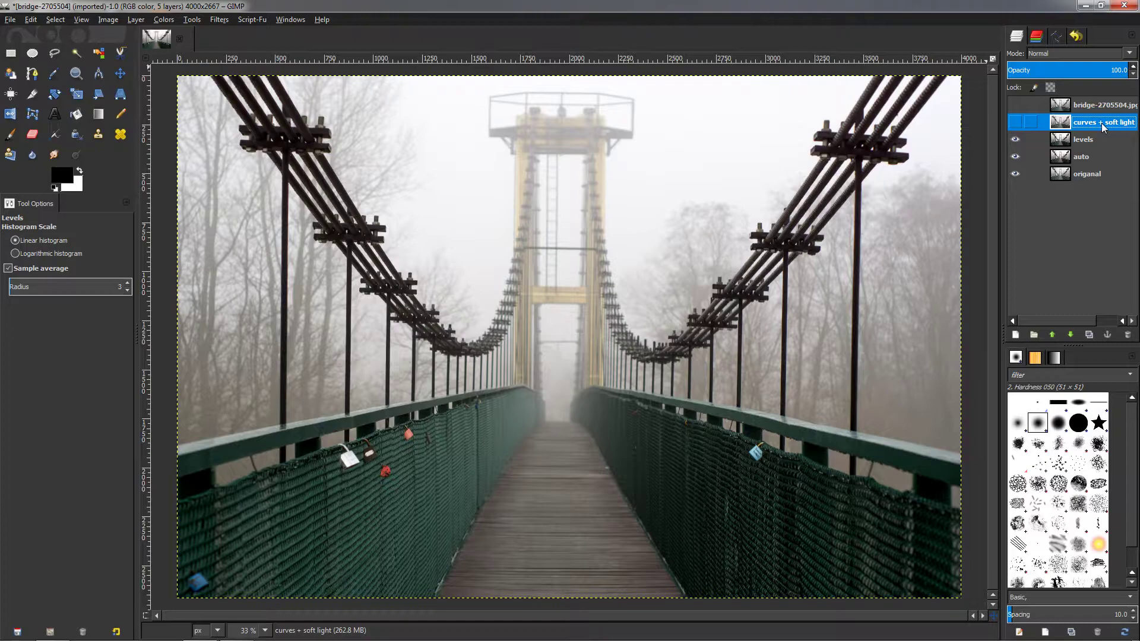
click(1016, 122)
click(1014, 107)
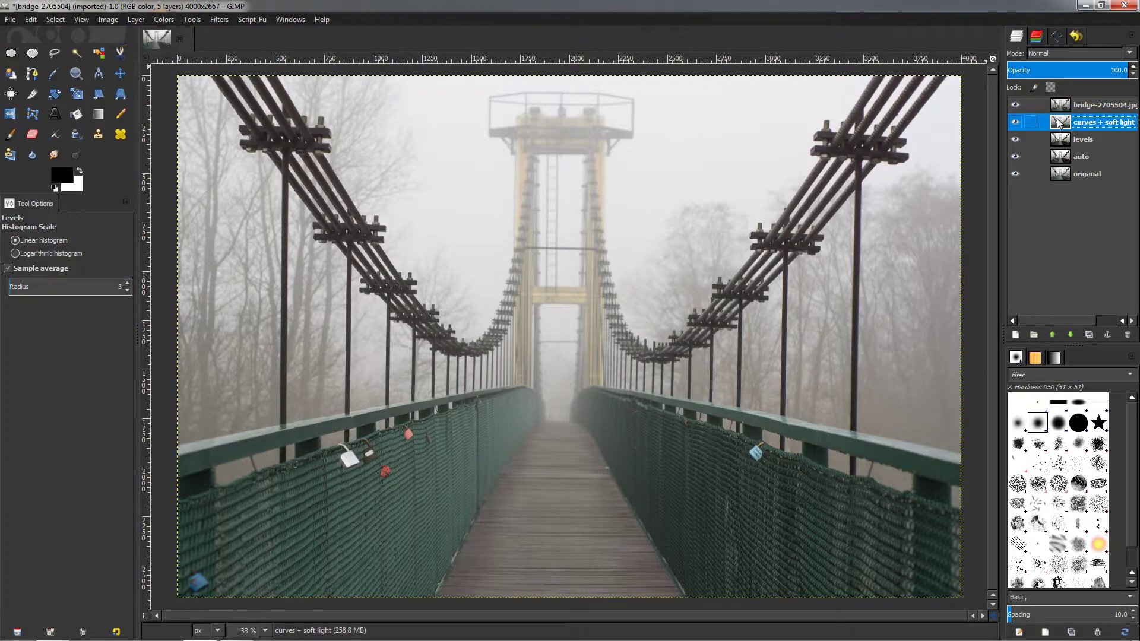
click(1016, 105)
Darken the 'curves + soft light' layer by lowering the curve's top-right point.
click(164, 19)
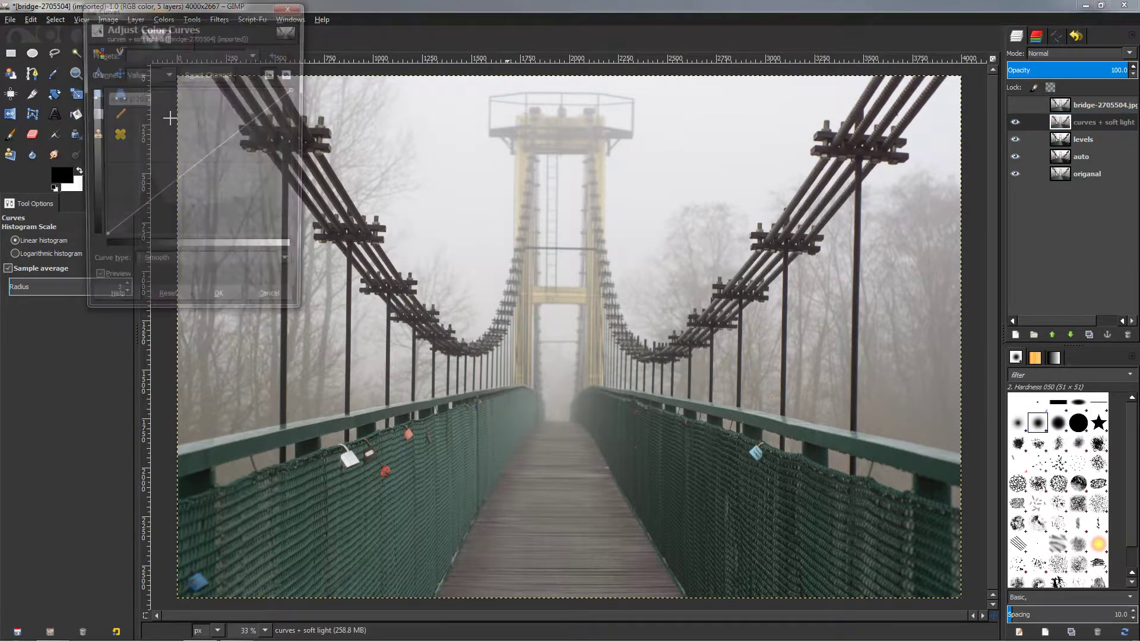
drag(295, 90, 296, 124)
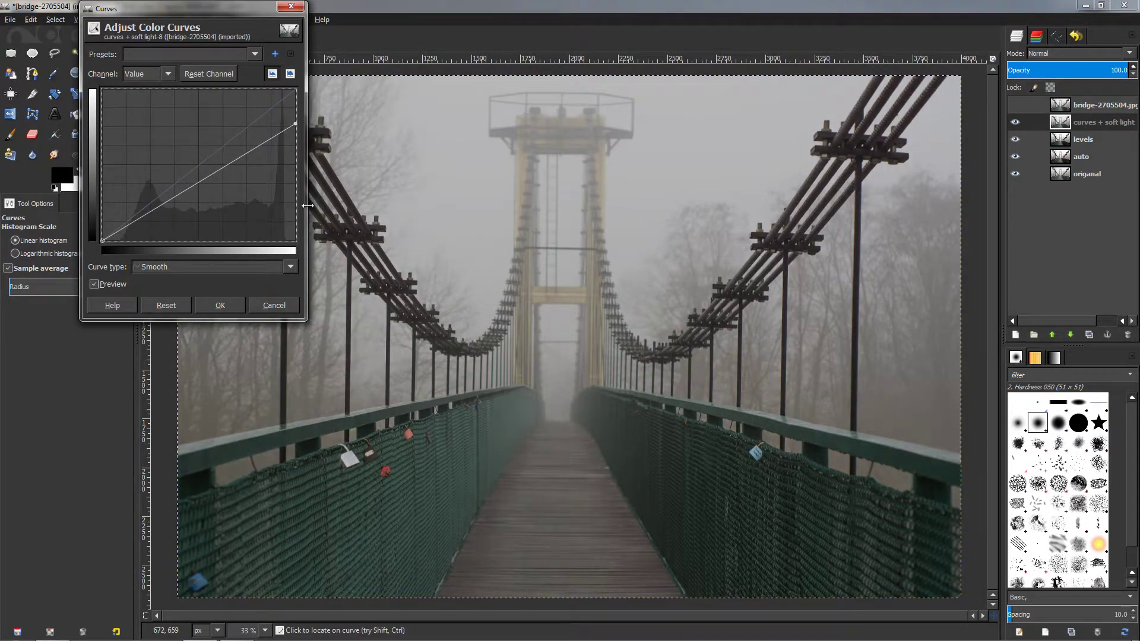
click(220, 305)
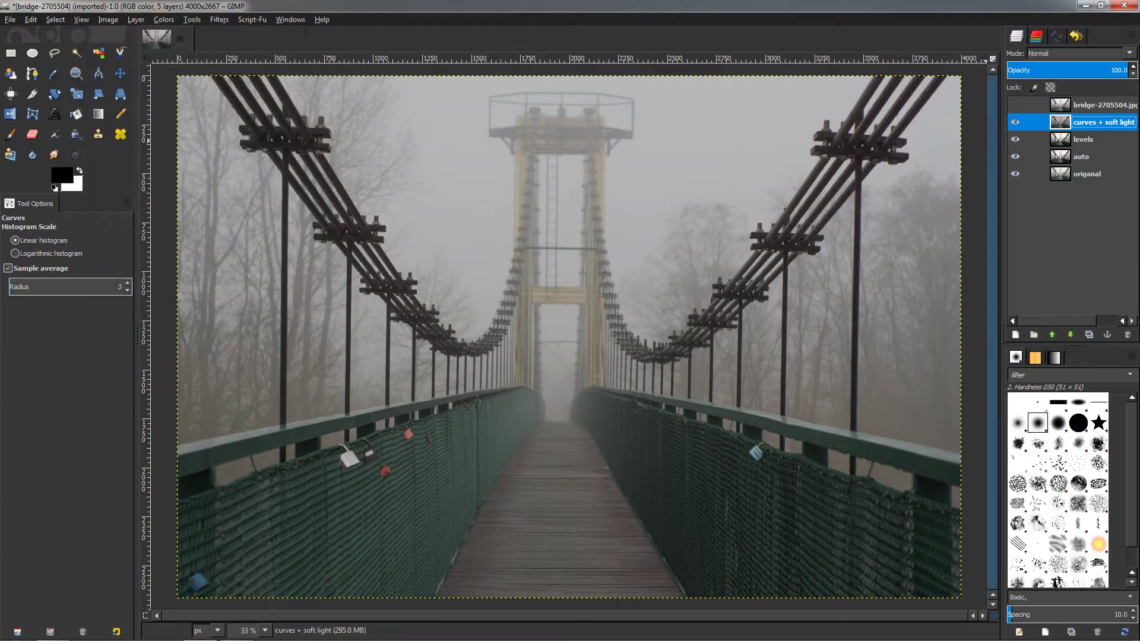
Set the top bridge copy's blend mode to Soft light and make it visible.
click(1027, 111)
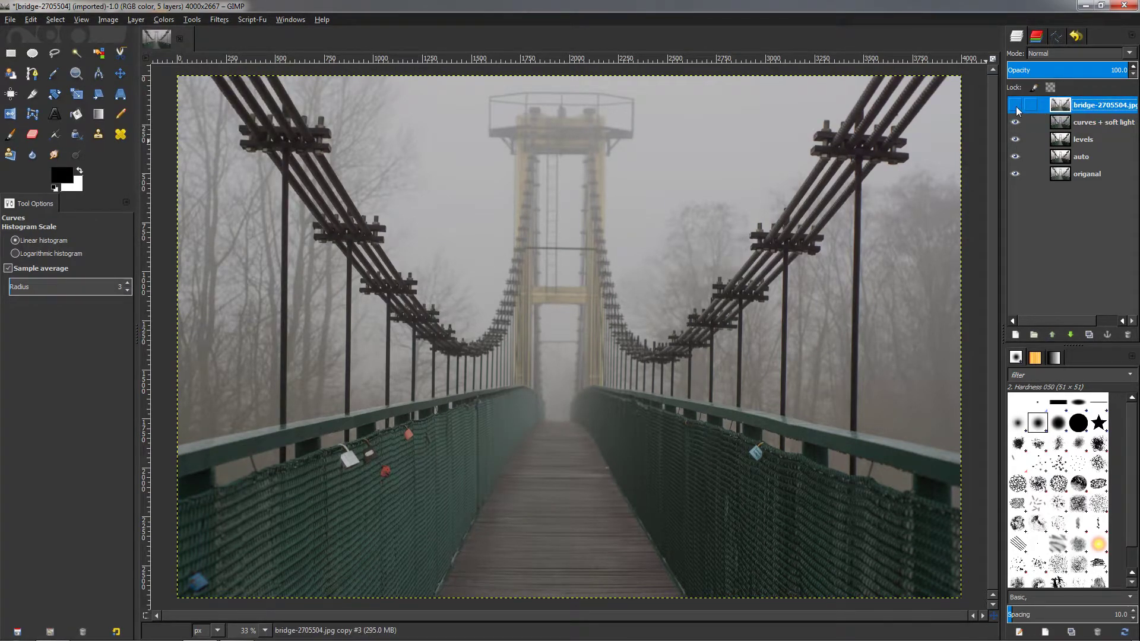
click(1046, 55)
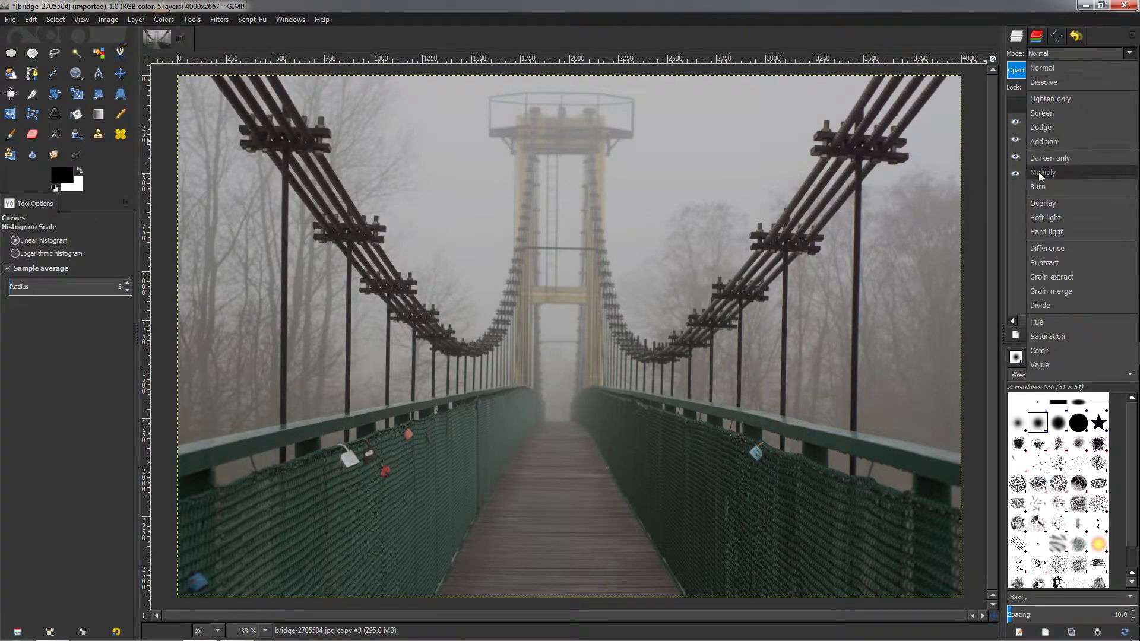
click(1044, 217)
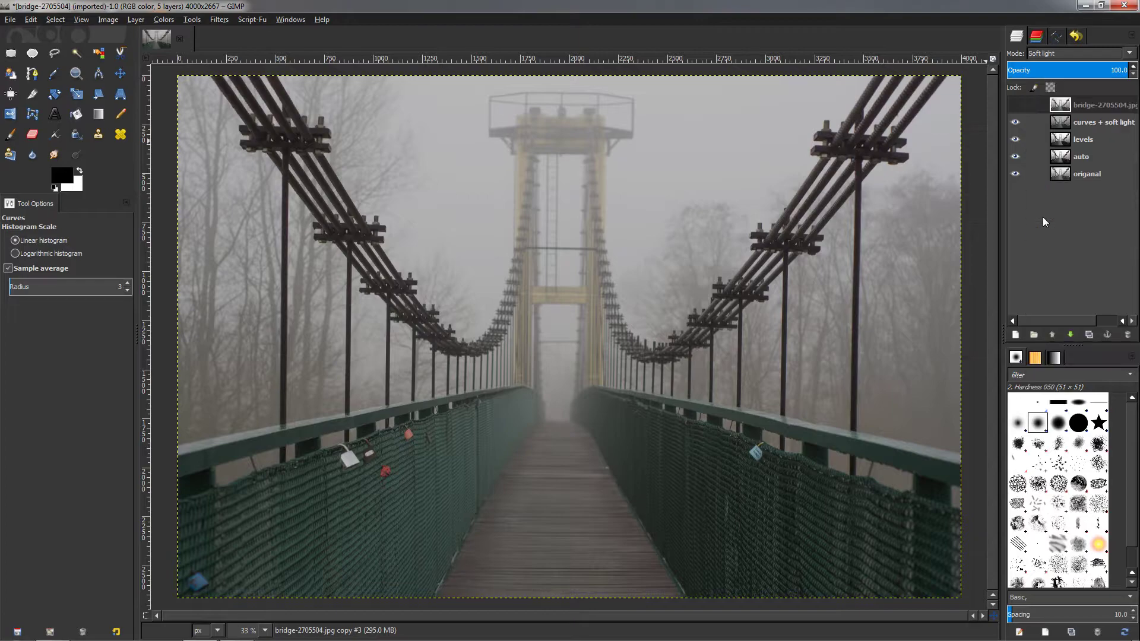
click(1016, 106)
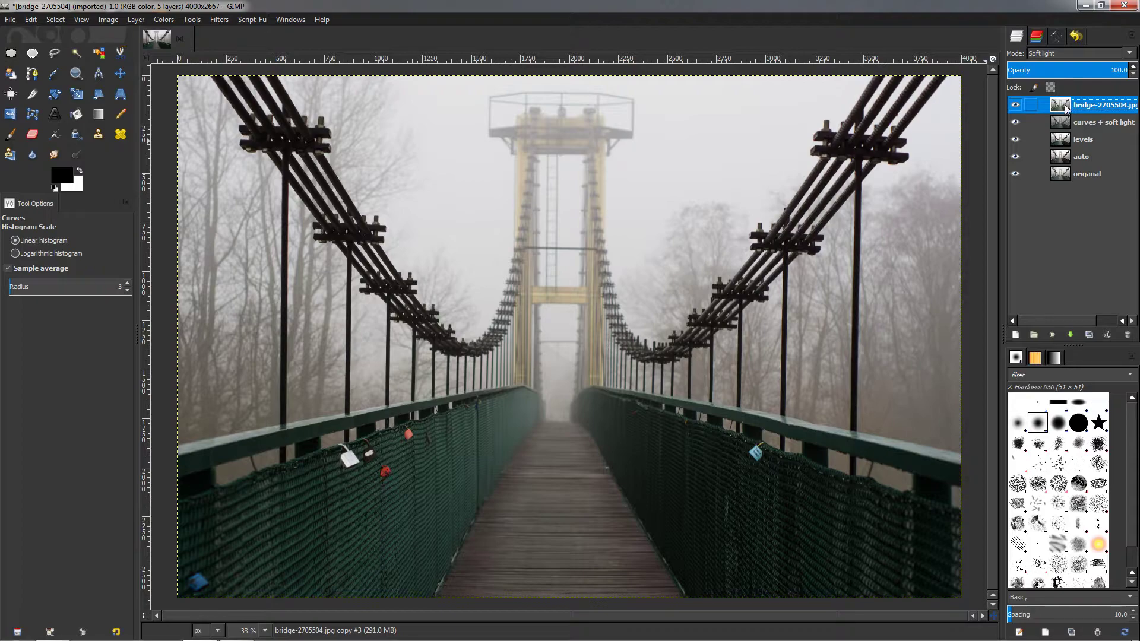
Merge the Soft light copy down into 'curves + soft light' and compare it with the layers below.
right_click(1064, 107)
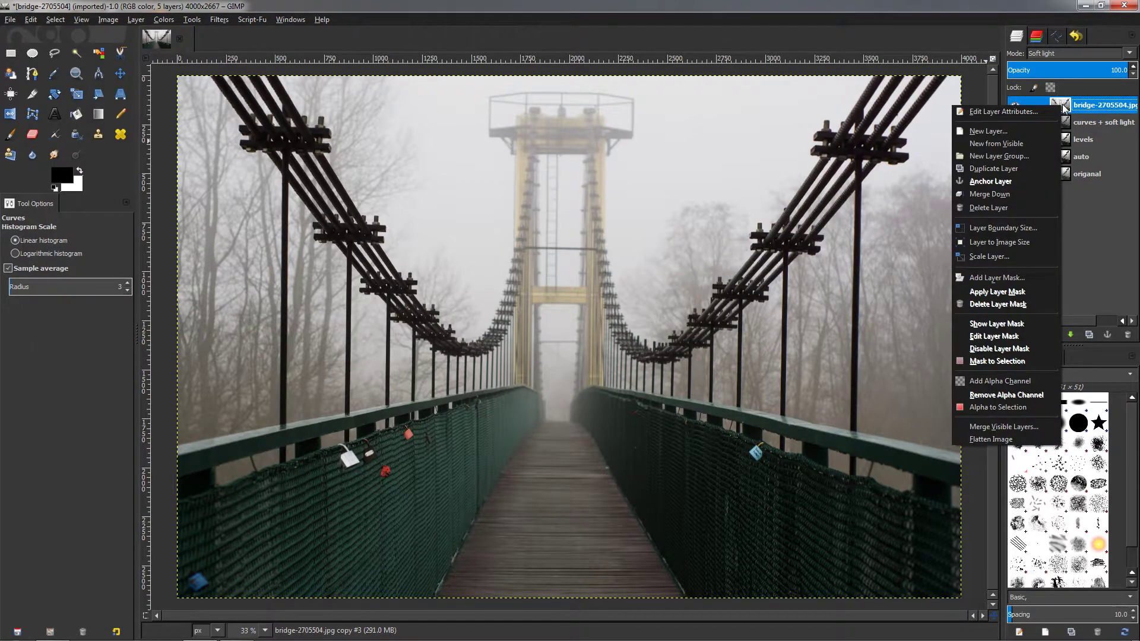
click(1009, 198)
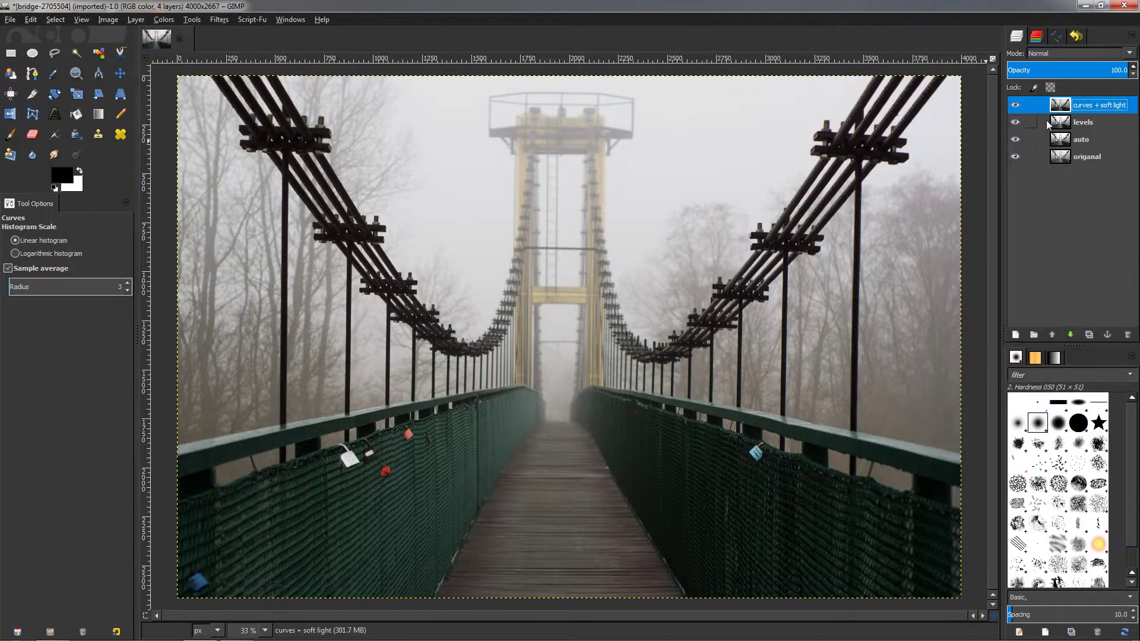
click(1015, 121)
click(1016, 105)
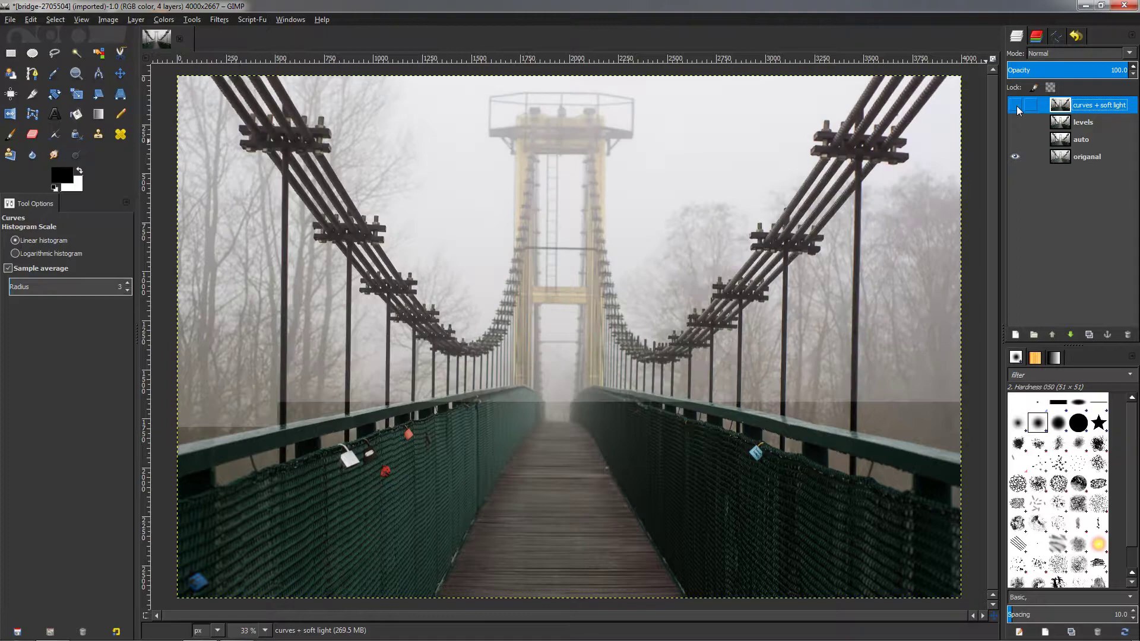
click(1016, 105)
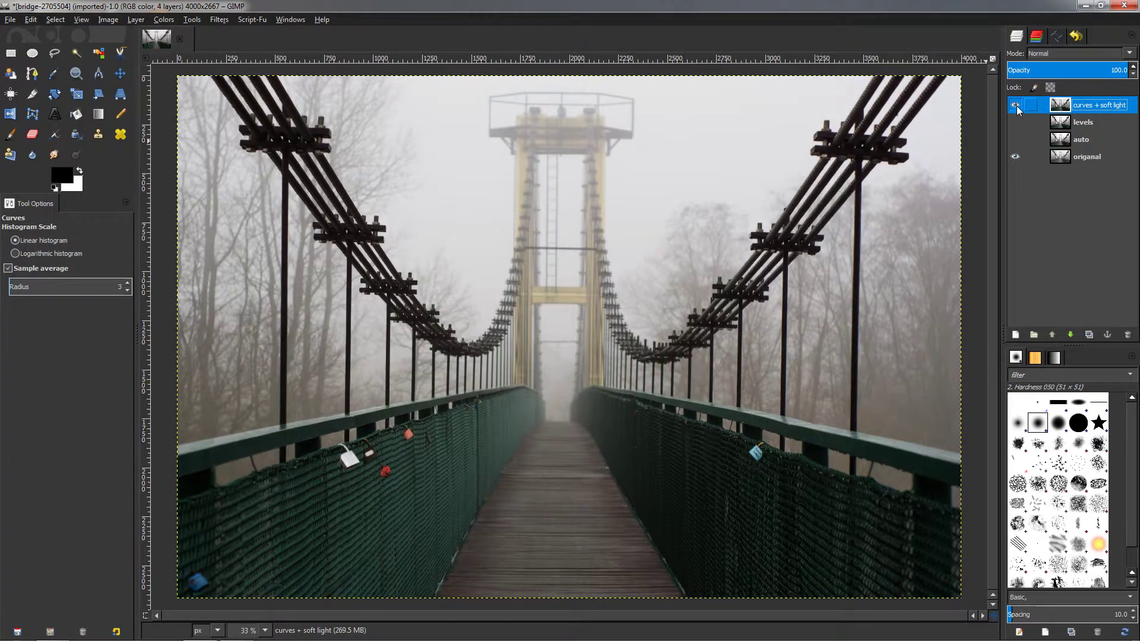
click(1016, 105)
click(1016, 105)
click(1017, 106)
click(1017, 105)
click(1015, 122)
Toggle 'curves + soft light' on and off against the levels and auto layers to compare results.
click(1017, 105)
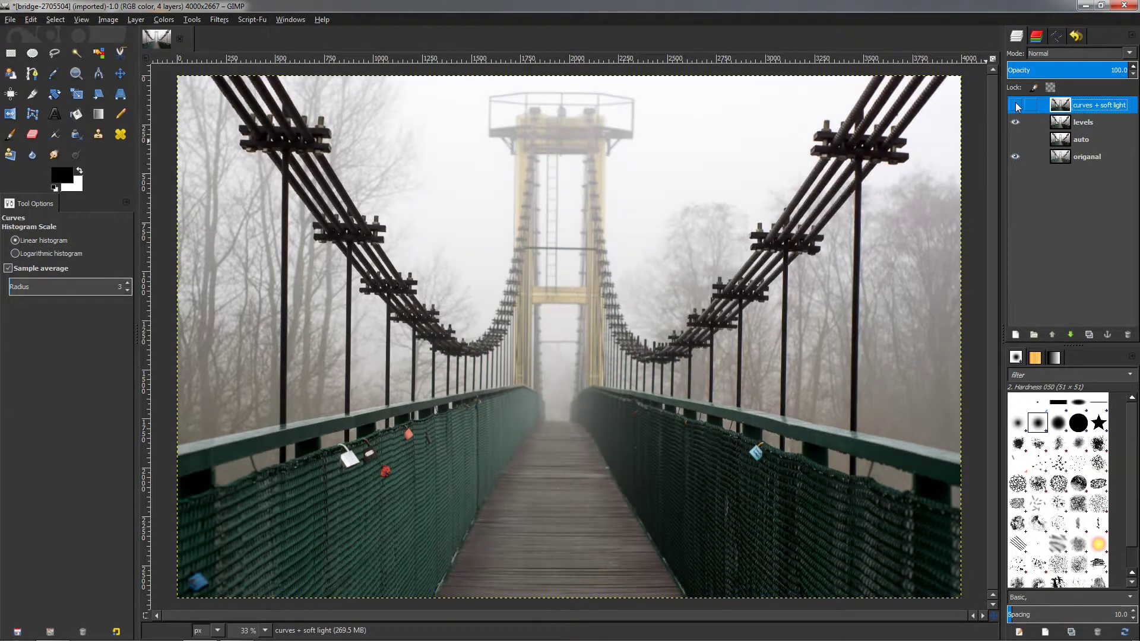
click(1017, 106)
click(1017, 106)
click(1016, 106)
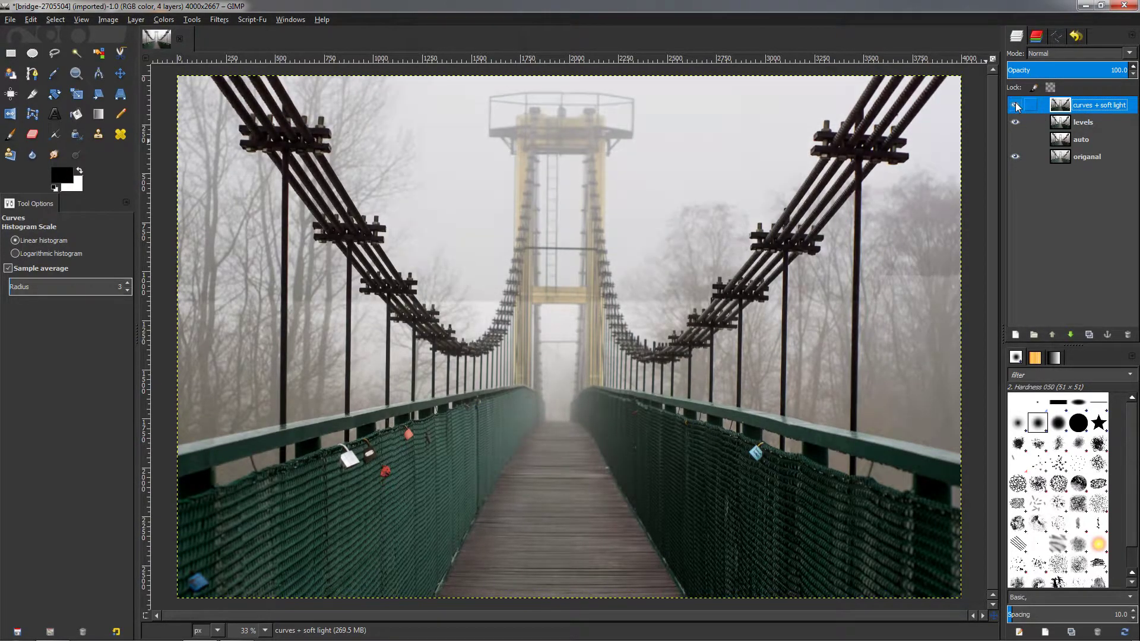
click(1017, 106)
click(1017, 106)
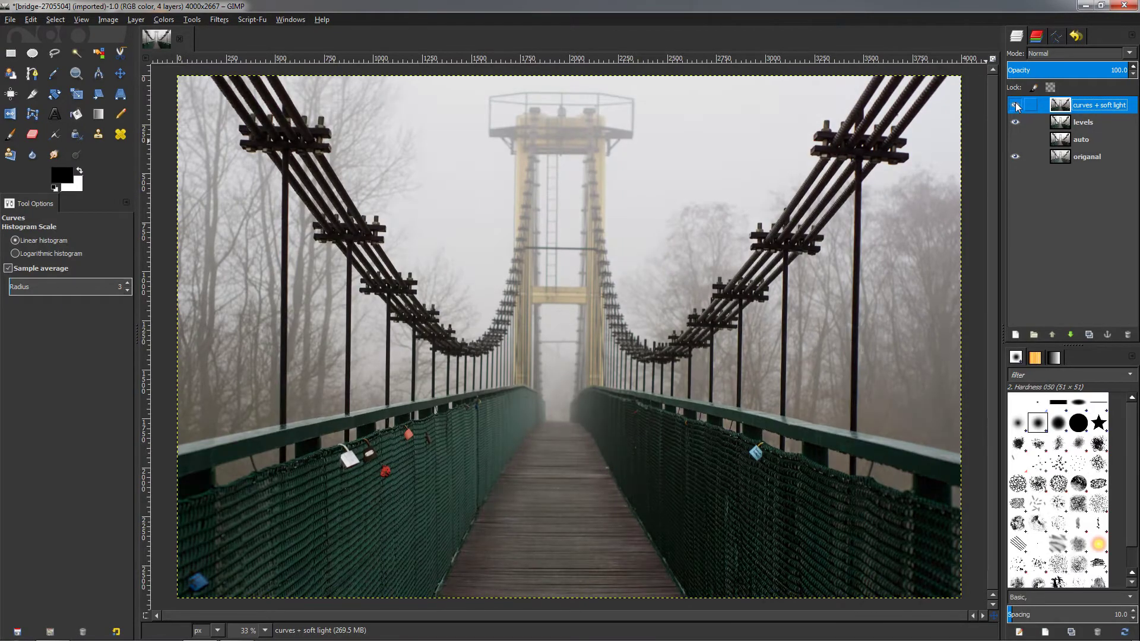
click(1017, 138)
click(1017, 107)
click(1017, 107)
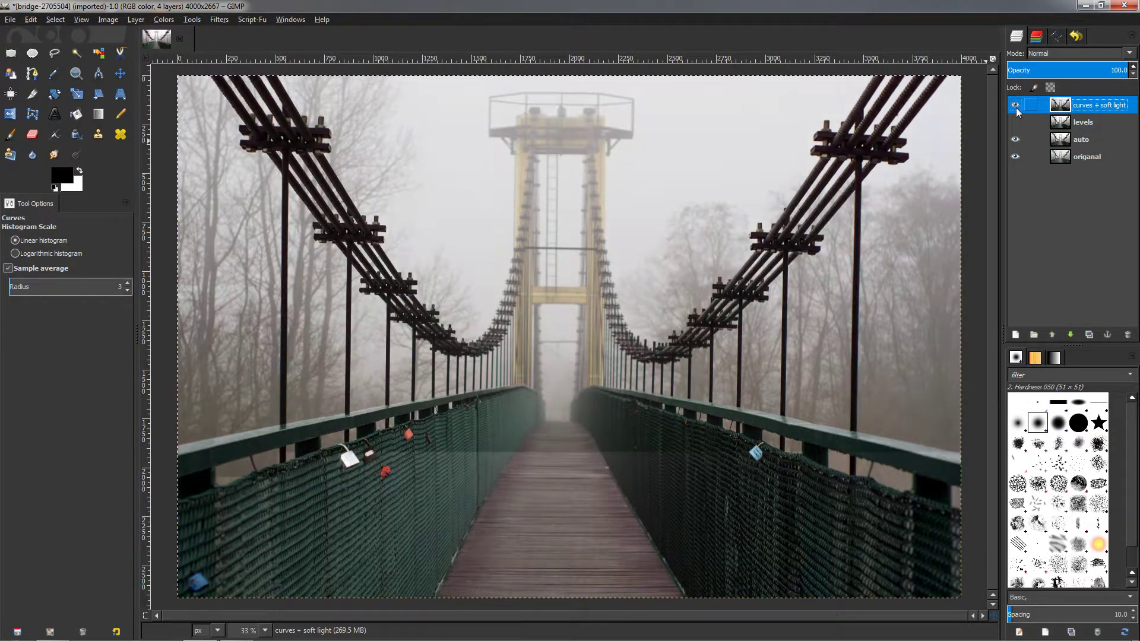
click(1017, 107)
click(1016, 122)
click(1016, 105)
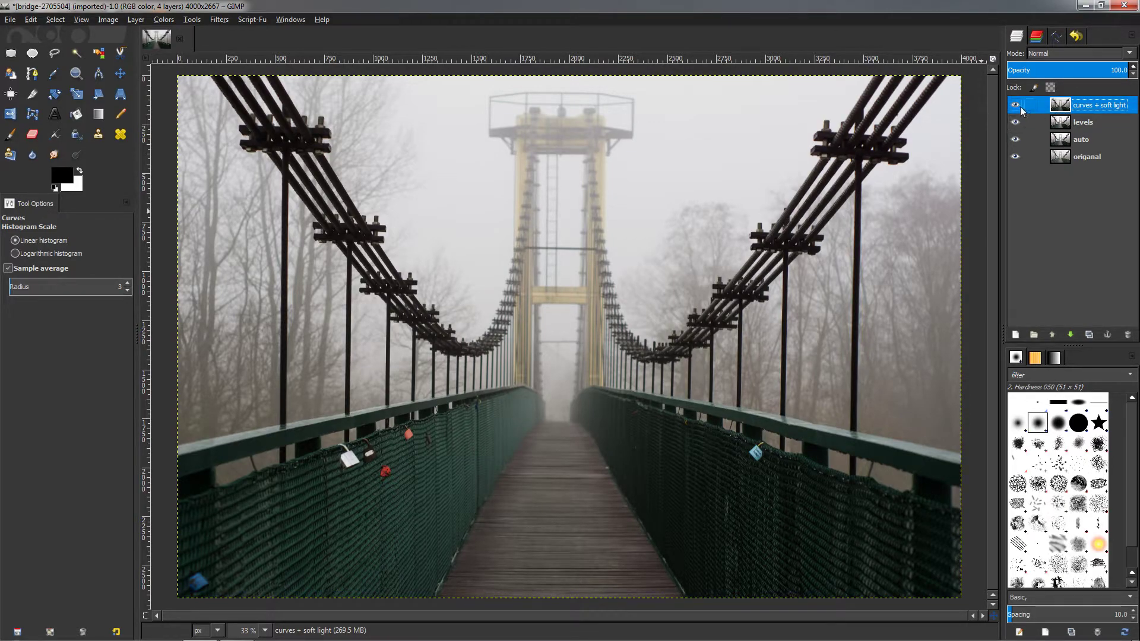
Hide 'curves + soft light', duplicate 'levels' and name the copy 'levels + unsharp'.
click(1016, 105)
click(1061, 123)
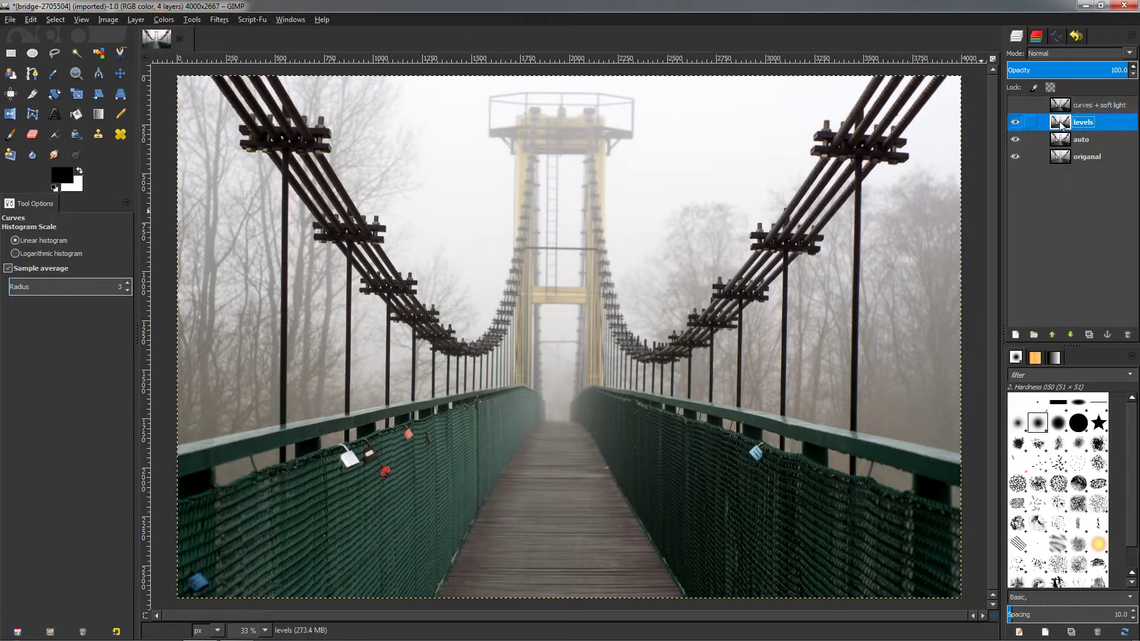
click(1089, 336)
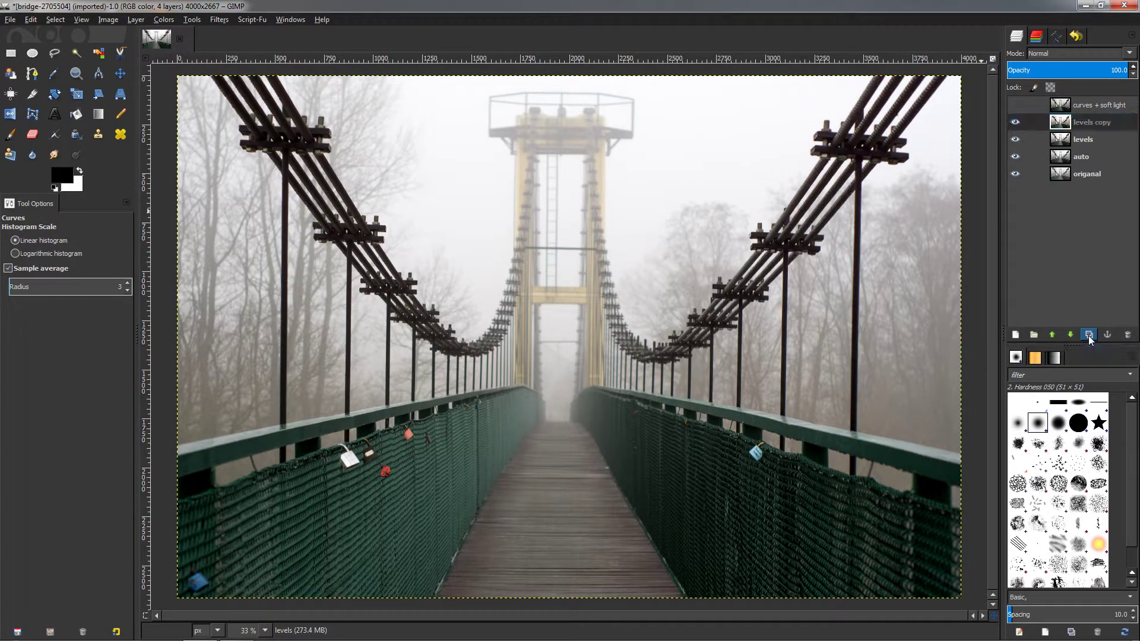
double_click(1091, 122)
click(1116, 123)
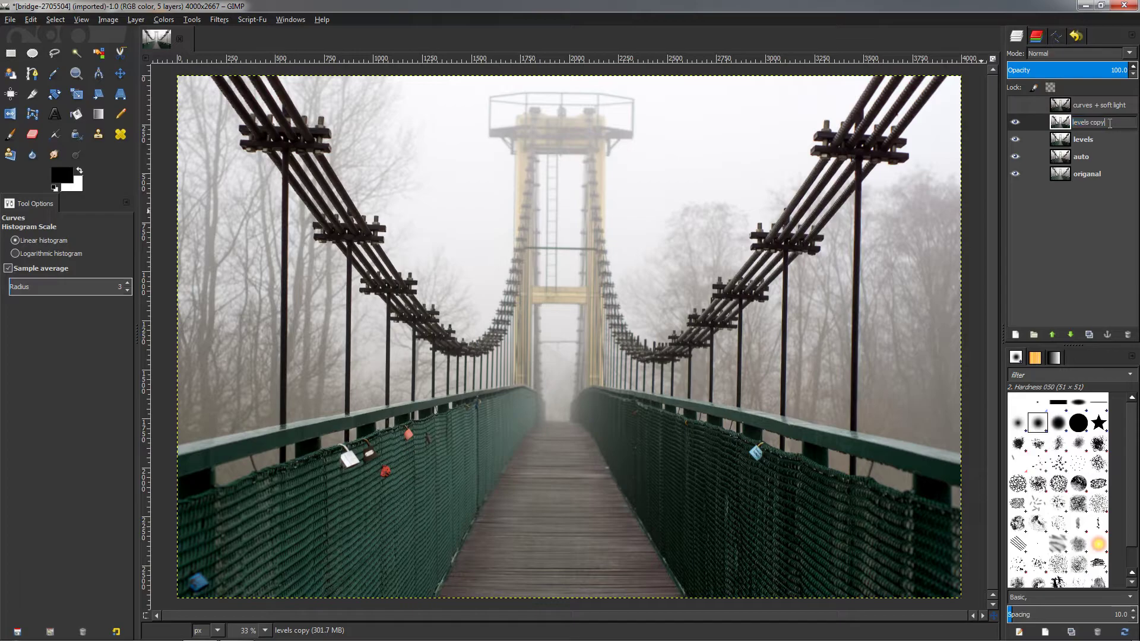
key(BackSpace)
key(BackSpace)
text(+ unsharp)
key(Return)
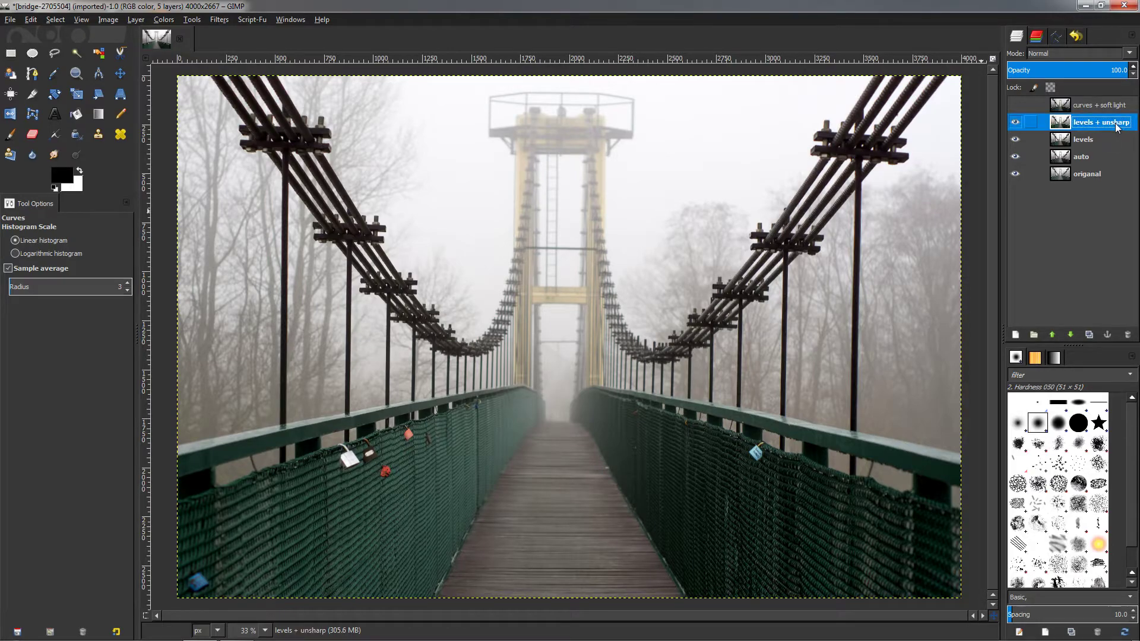
Apply Unsharp Mask to 'levels + unsharp' with radius 50 and amount 0.2.
click(219, 20)
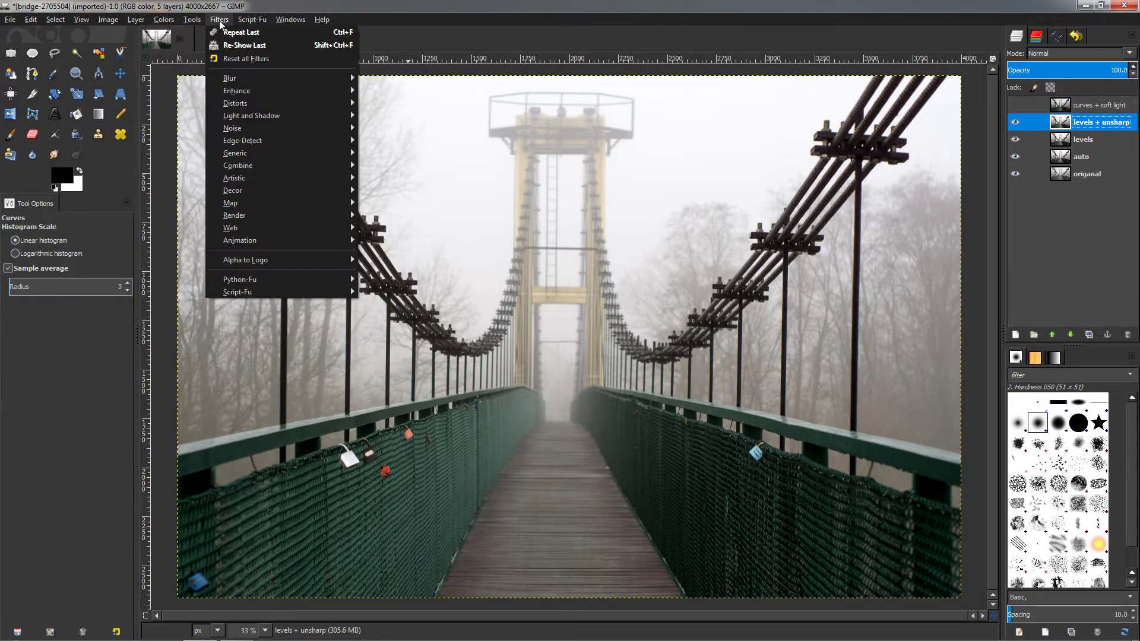
mouse_move(249, 90)
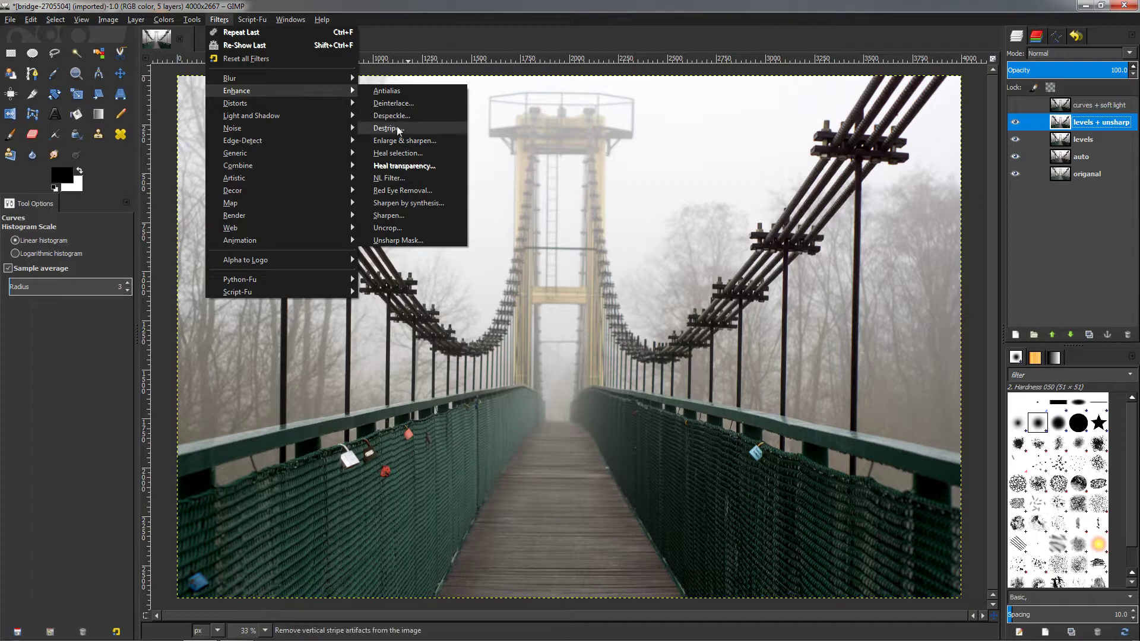
click(417, 240)
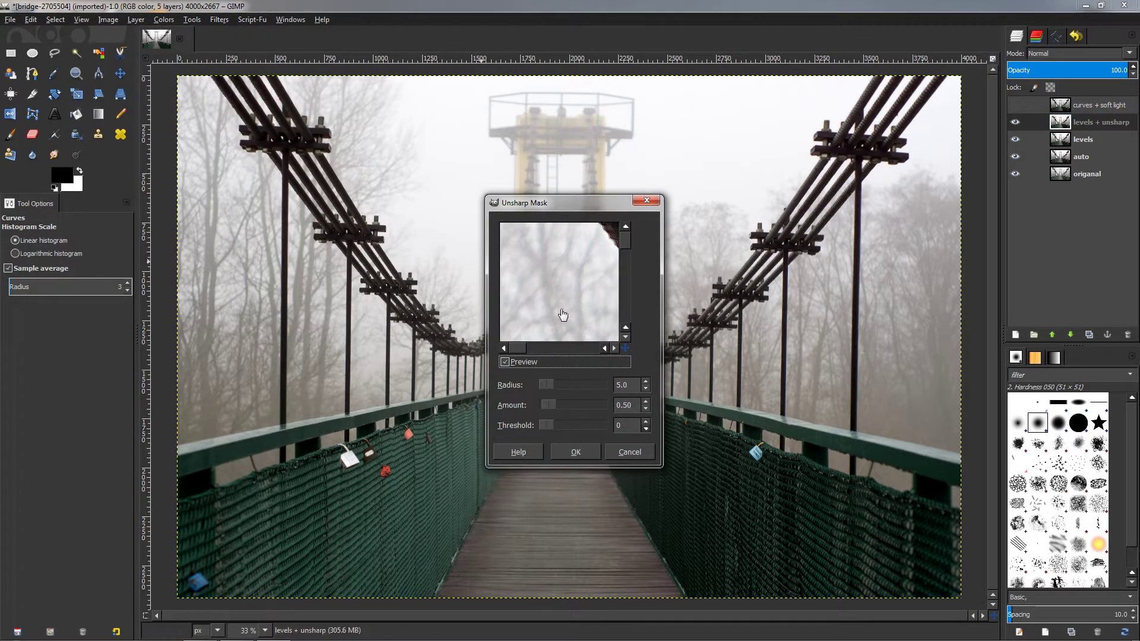
double_click(630, 385)
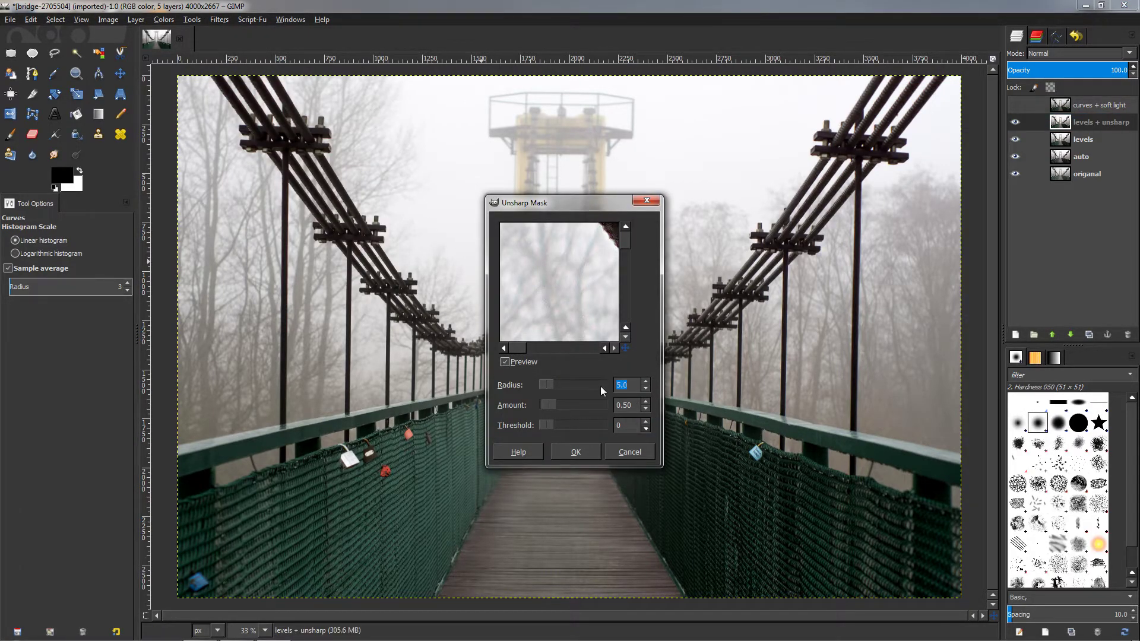
text(50)
key(Return)
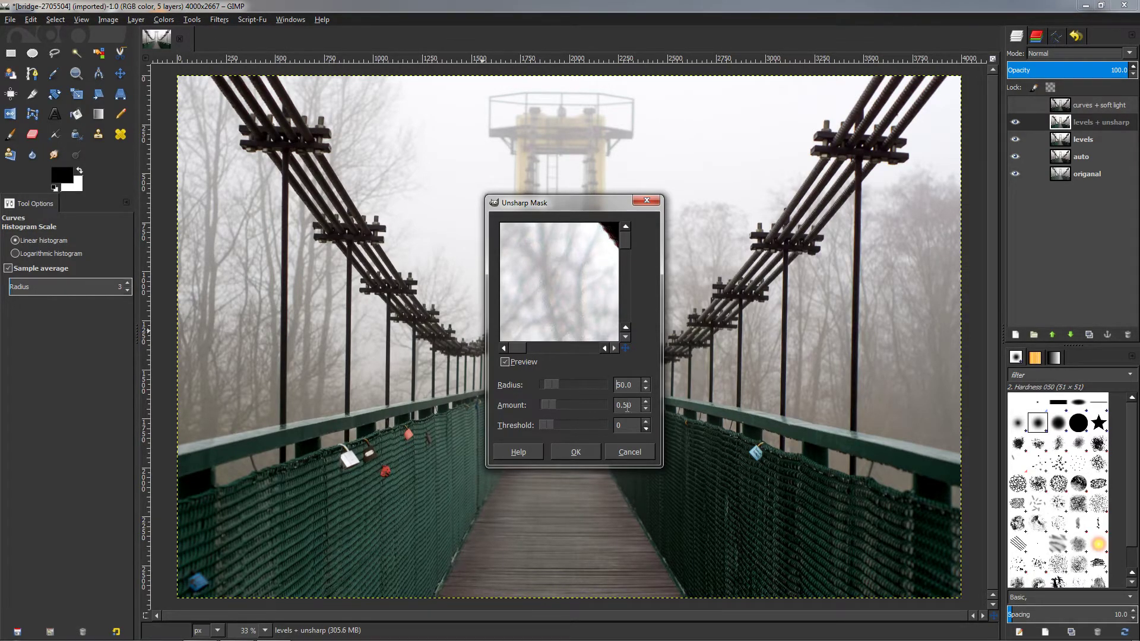
drag(634, 406, 627, 405)
text(2)
click(587, 454)
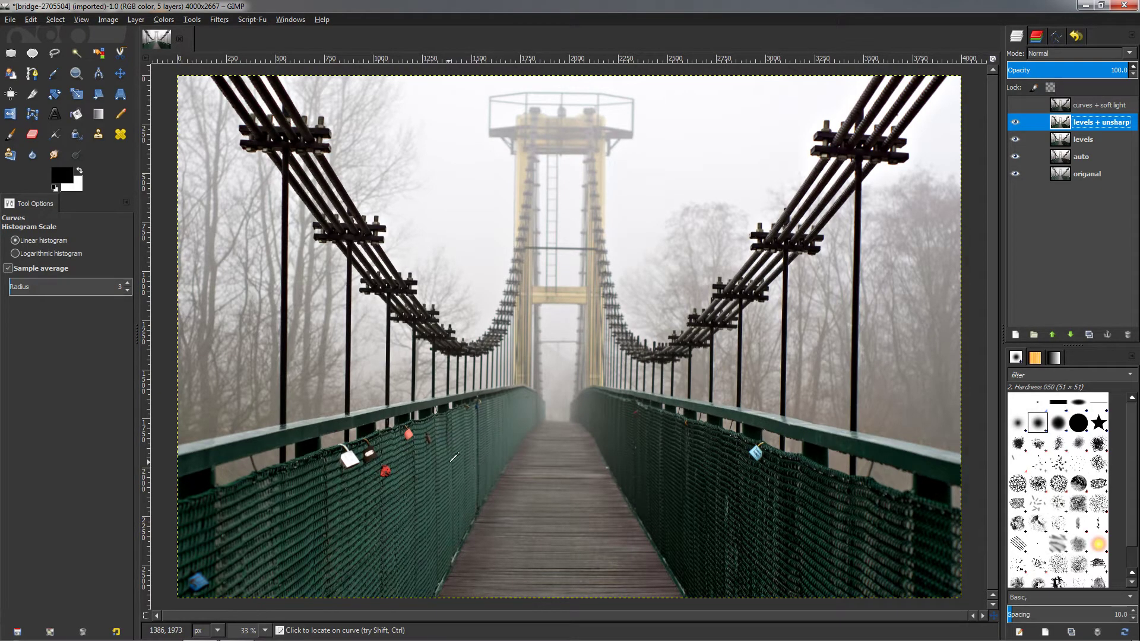
Compare 'levels + unsharp' on and off, then hide 'levels' and 'auto' so it sits over 'origanal'.
click(1015, 123)
click(1016, 123)
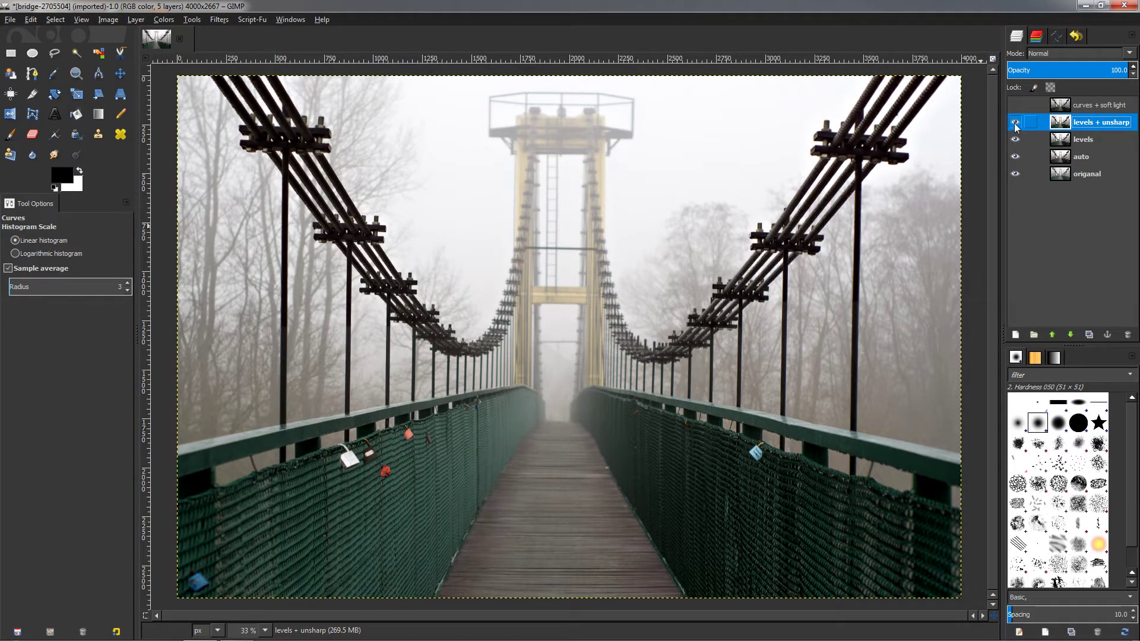
click(1015, 123)
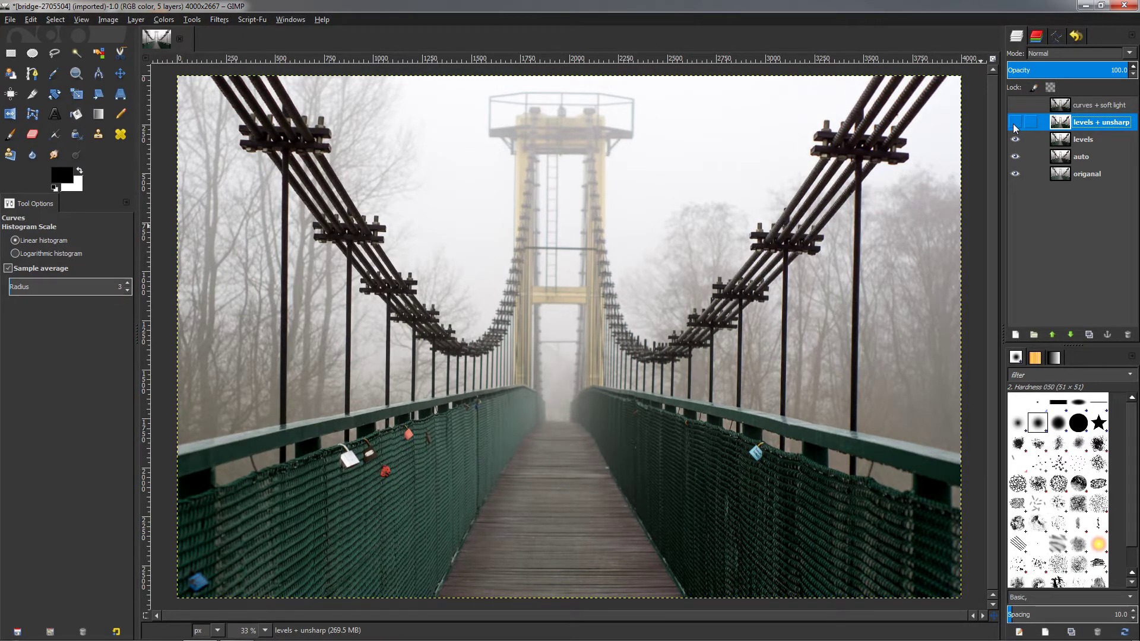
click(1015, 123)
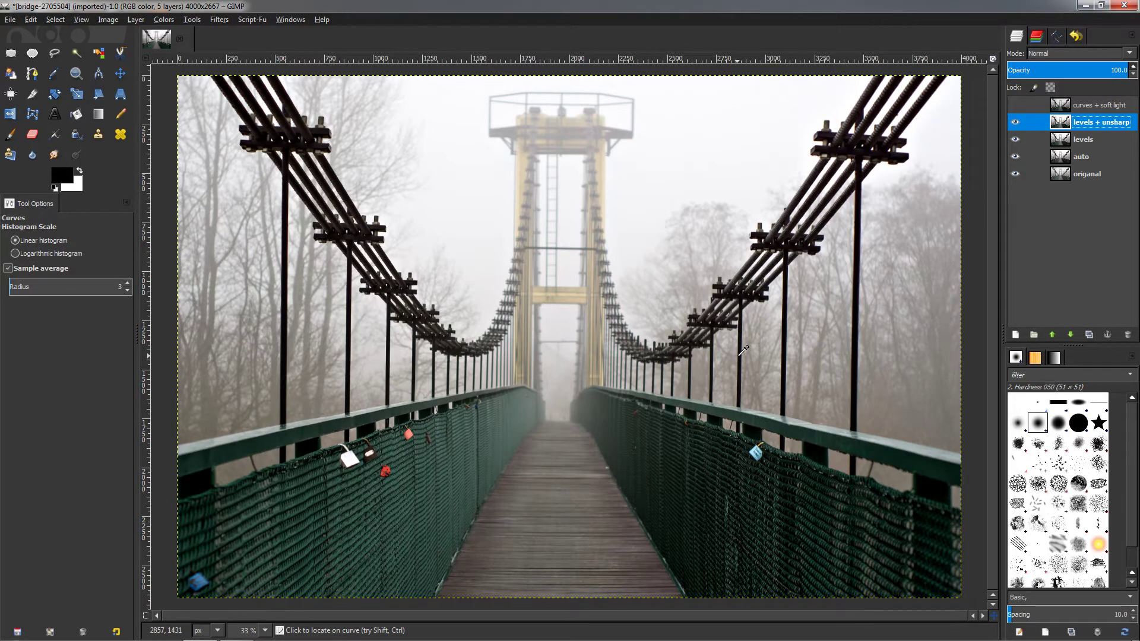
click(1017, 123)
click(1016, 123)
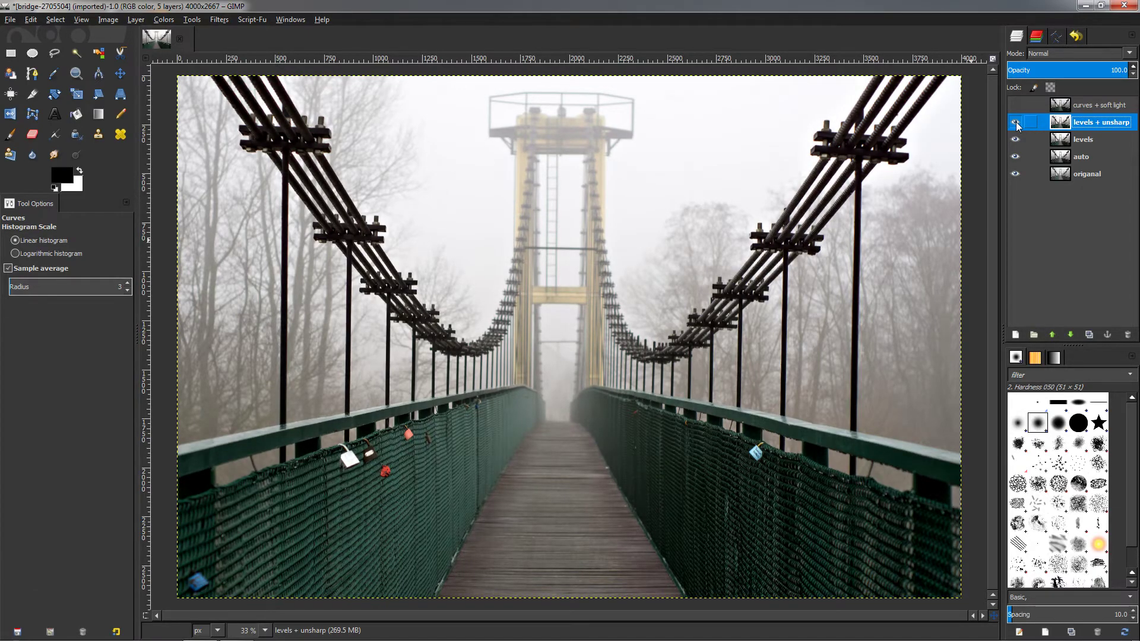
drag(1016, 123, 1017, 161)
click(1014, 123)
Select the 'auto' layer in the Layers panel to make it the active layer.
click(1087, 158)
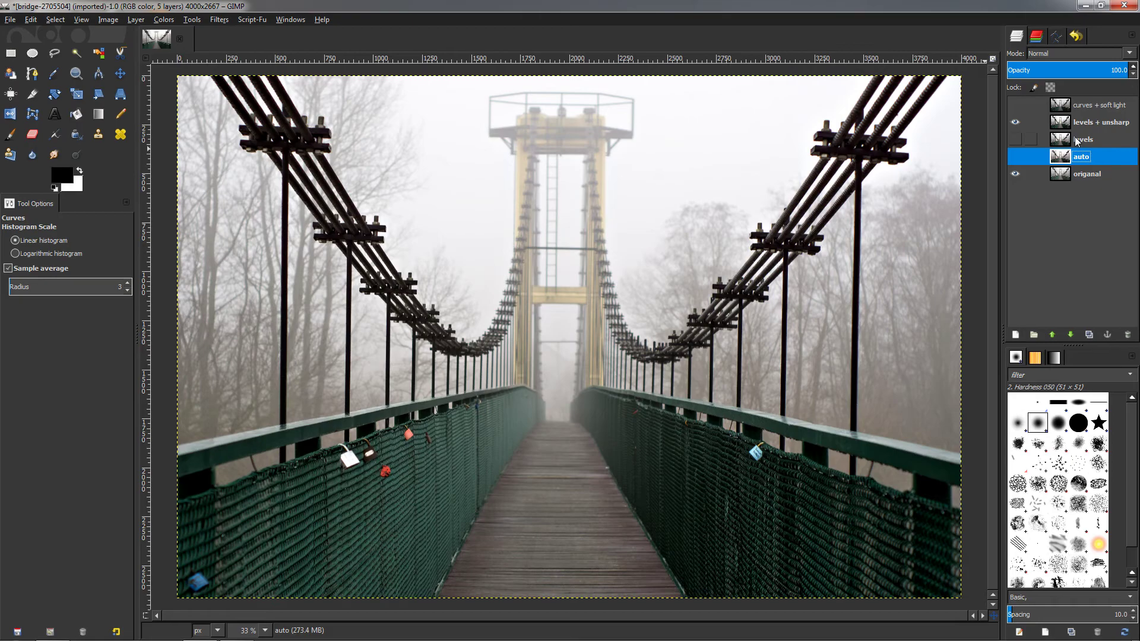